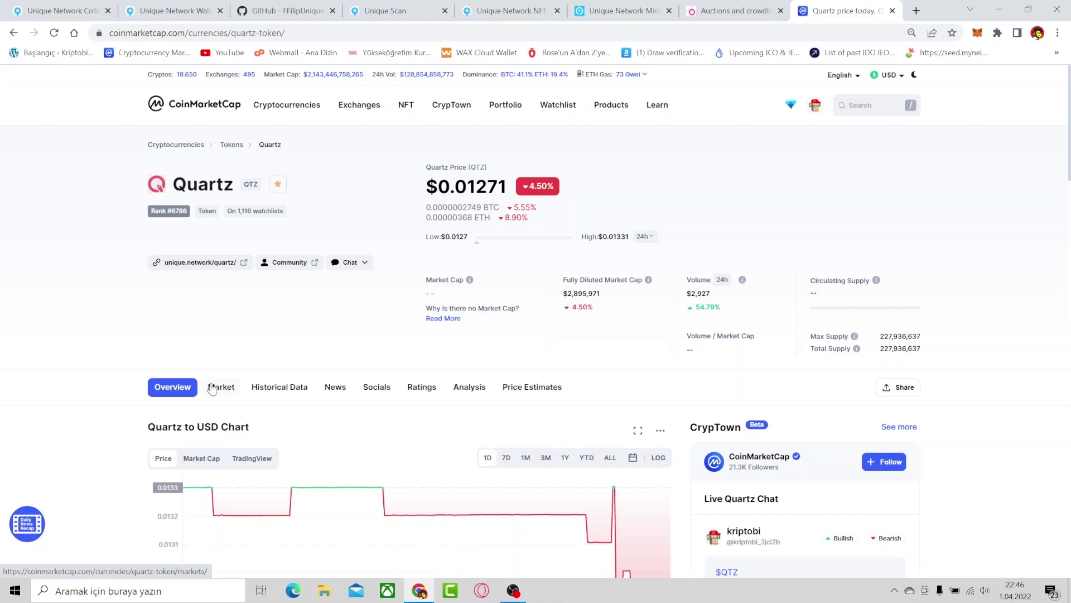
# Review the Polkadot crowdloan list, the MintFest blog post and the Unique Network NFT market page.
pyautogui.click(731, 11)
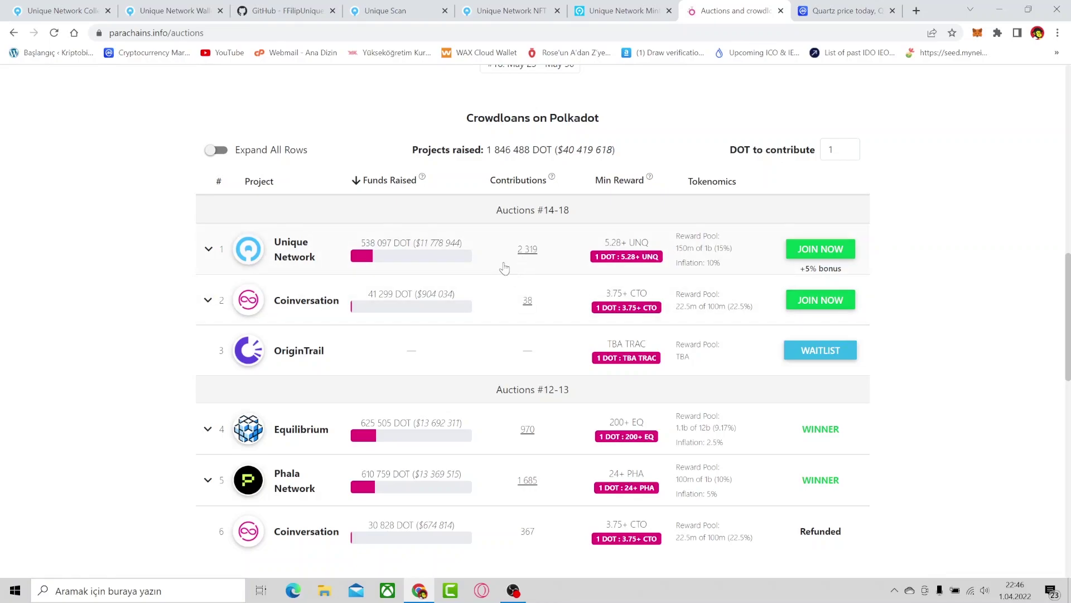
pyautogui.moveTo(679, 304)
pyautogui.click(620, 11)
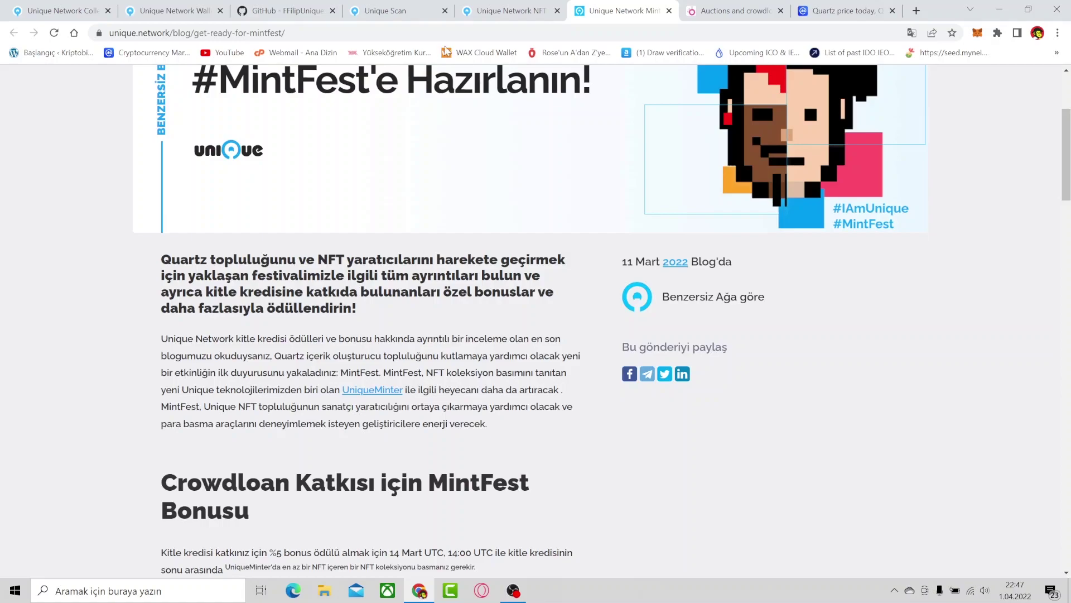
pyautogui.click(477, 8)
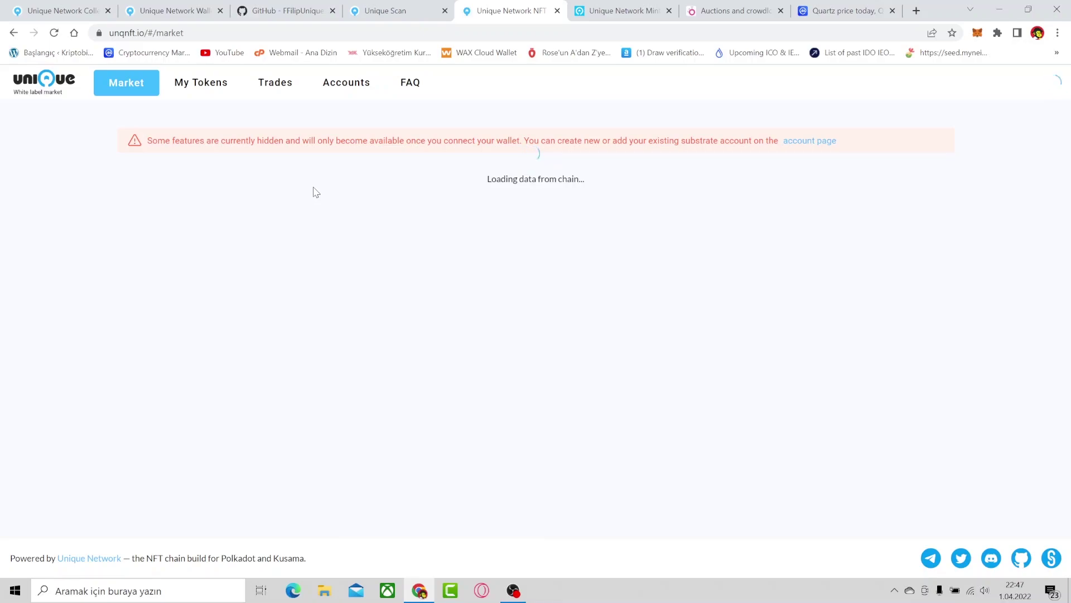
# Open the builder in the Unique Network minter and start creating a new collection.
pyautogui.click(78, 11)
pyautogui.click(56, 98)
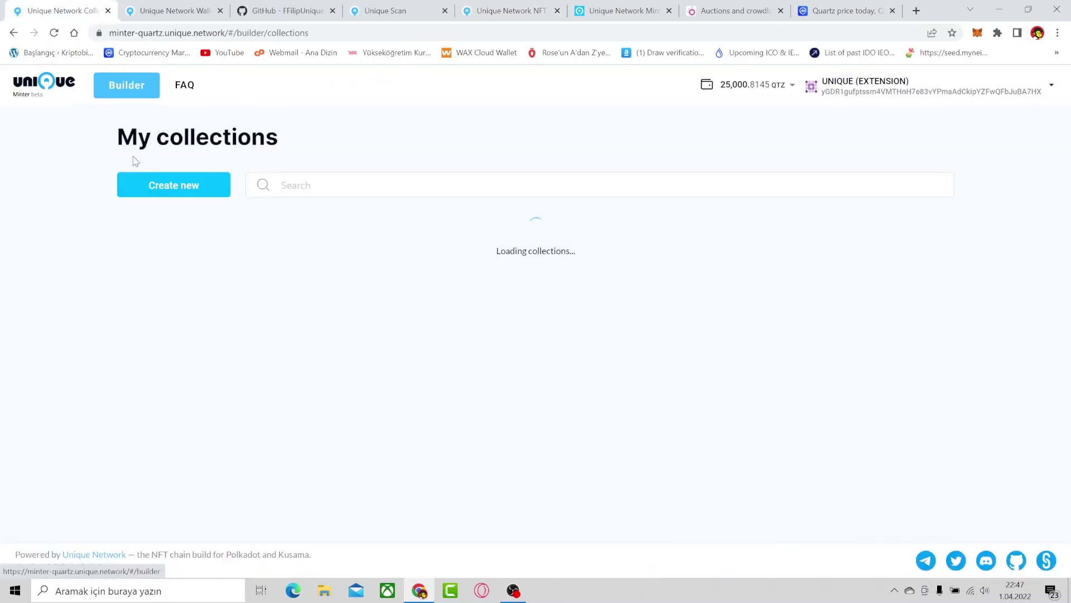
pyautogui.click(199, 197)
# Check the connected account and the browser's installed wallet extensions.
pyautogui.click(1047, 94)
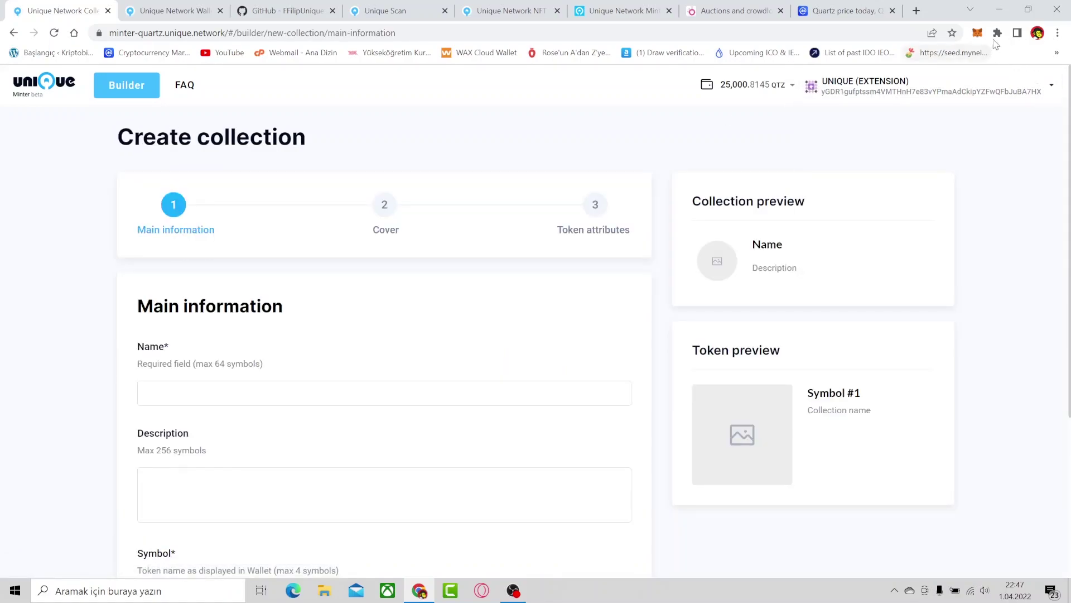
pyautogui.click(998, 32)
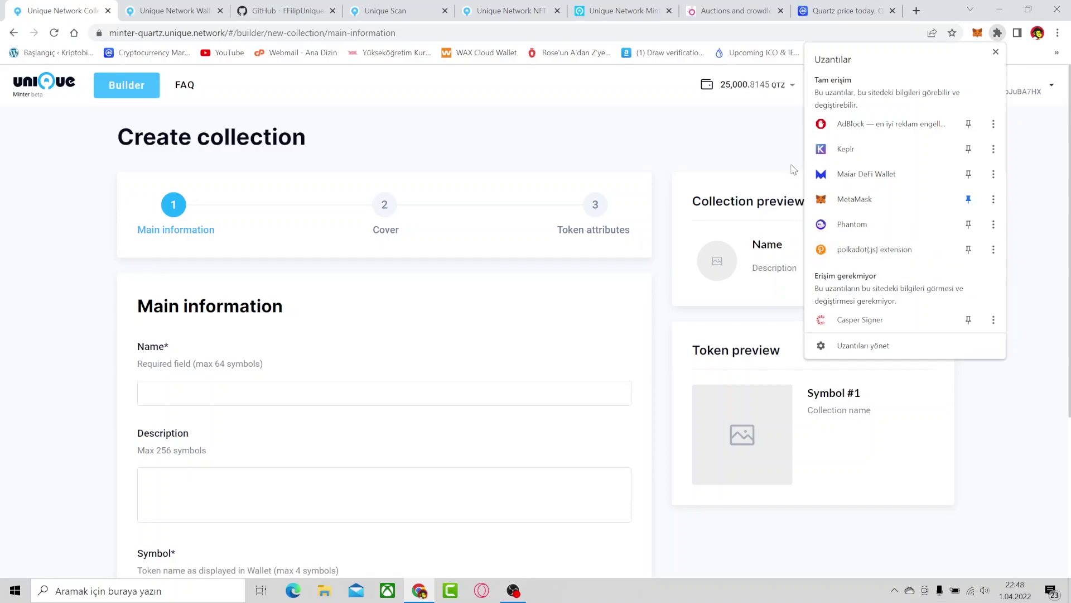
pyautogui.click(632, 141)
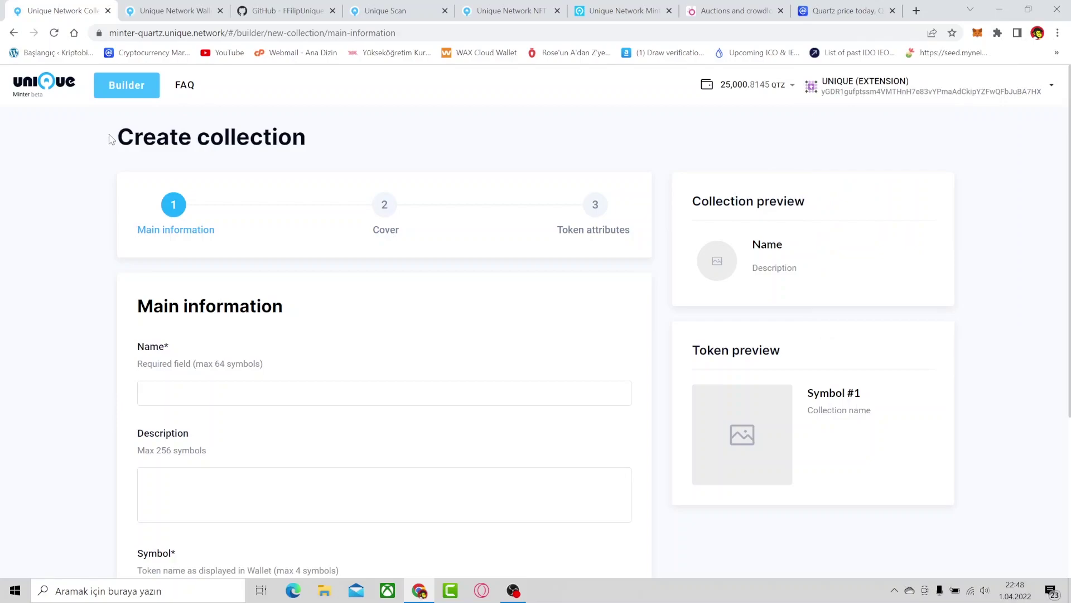
# Name the collection "MintFest Deneme", copying the required word MintFest from the naming example in the blog post.
pyautogui.scroll(-3, 212, 196)
pyautogui.click(248, 212)
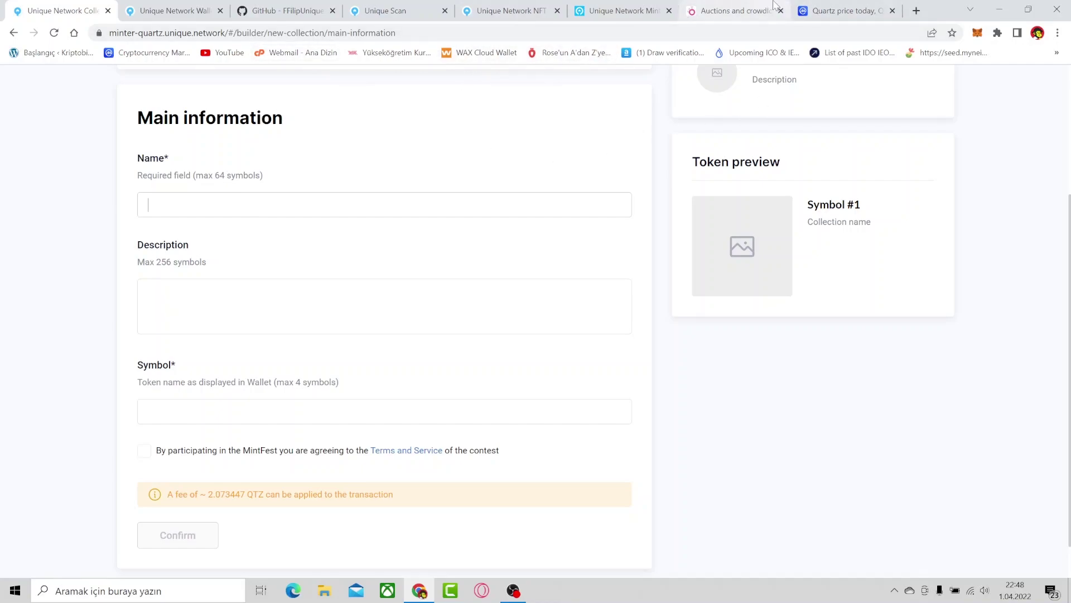
pyautogui.click(625, 11)
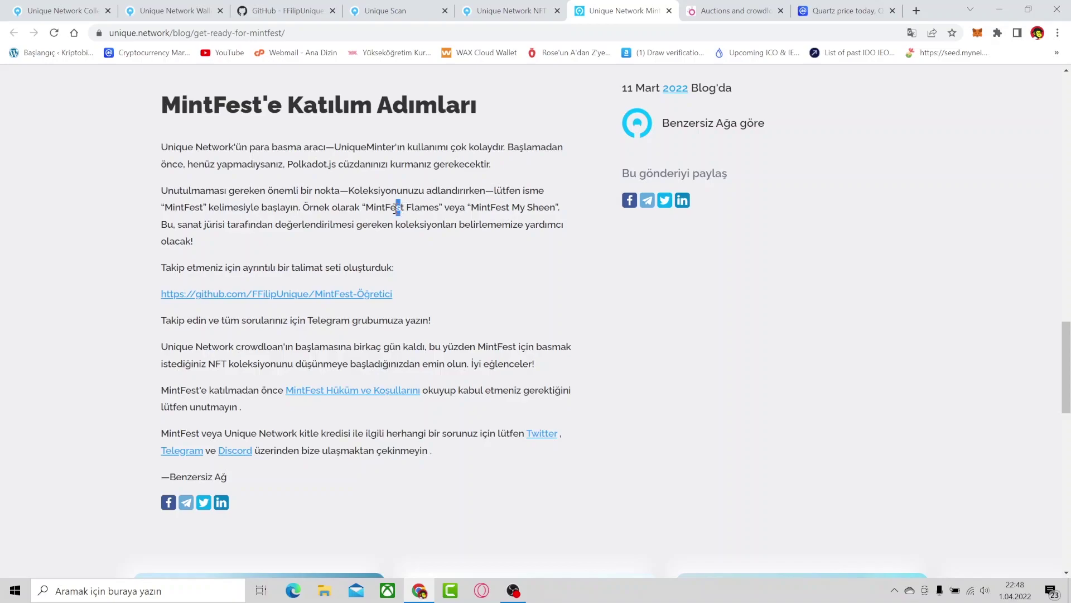
pyautogui.doubleClick(374, 207)
pyautogui.hotkey('ctrl', 'c')
pyautogui.hotkey('ctrl', '1')
pyautogui.hotkey('ctrl', 'v')
pyautogui.write('Deneme')
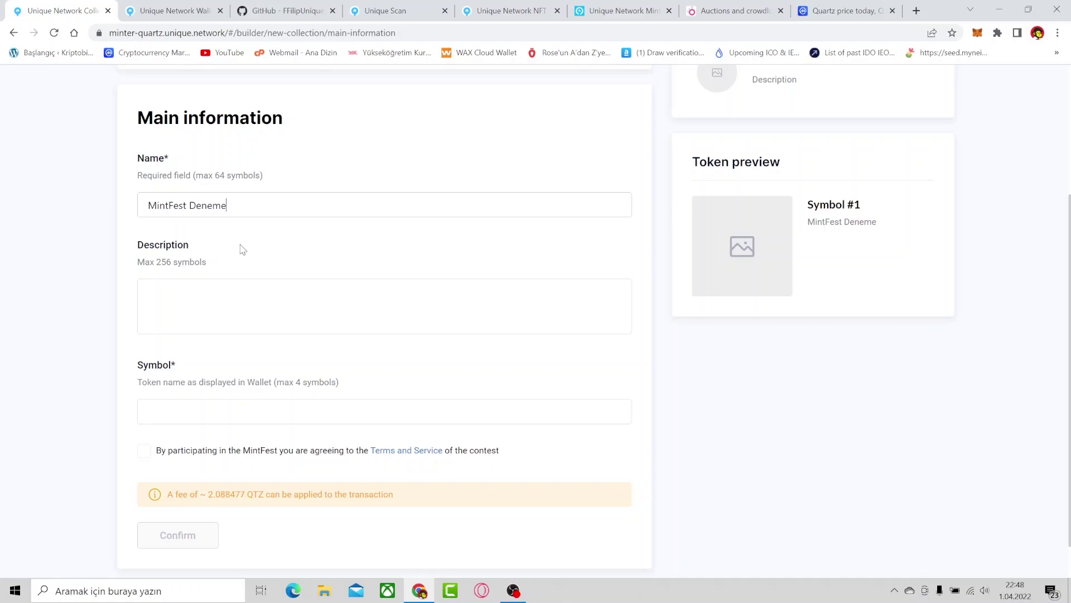
# Enter the description "Kriptobi youtube kanalı" and symbol KRPT, and accept the MintFest terms.
pyautogui.click(261, 305)
pyautogui.write('Kriptobi youtube kanalı')
pyautogui.scroll(-1, 261, 305)
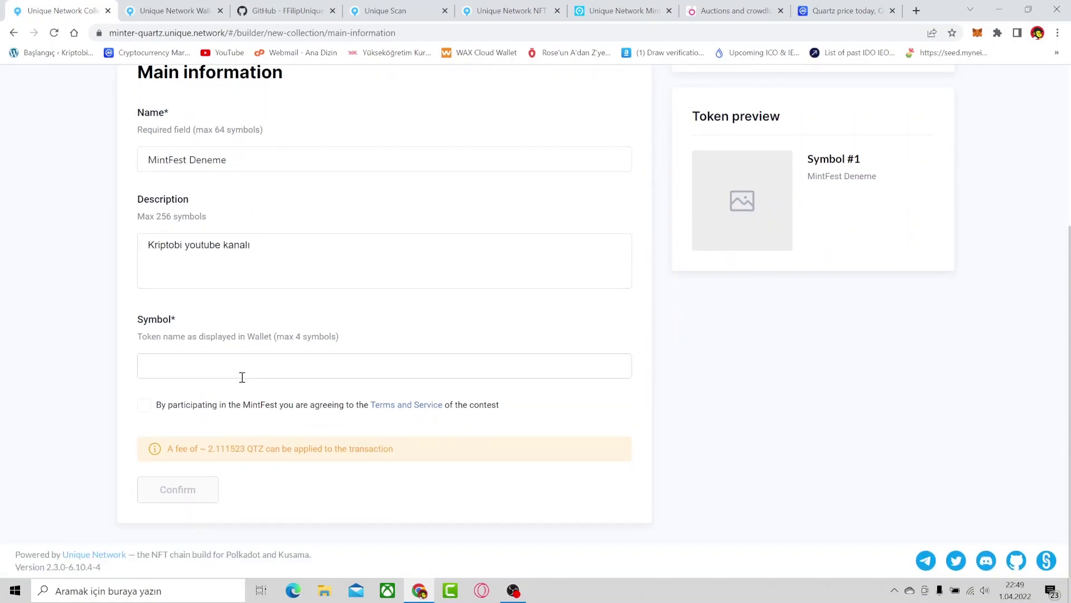
pyautogui.write('KRPT')
pyautogui.click(144, 406)
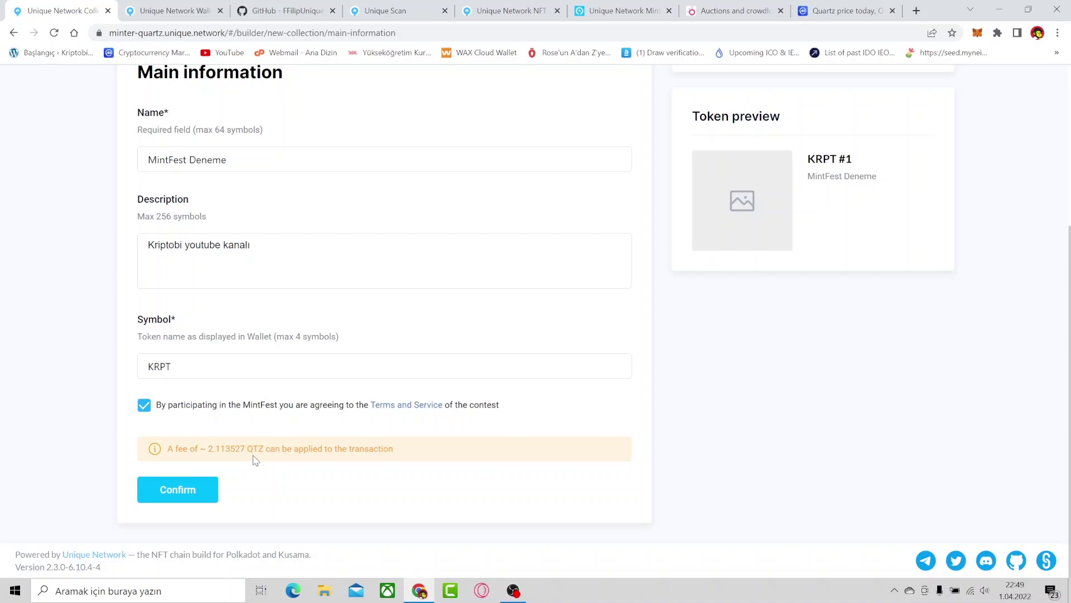
# Check the Quartz price on CoinMarketCap and return to the collection form.
pyautogui.click(812, 10)
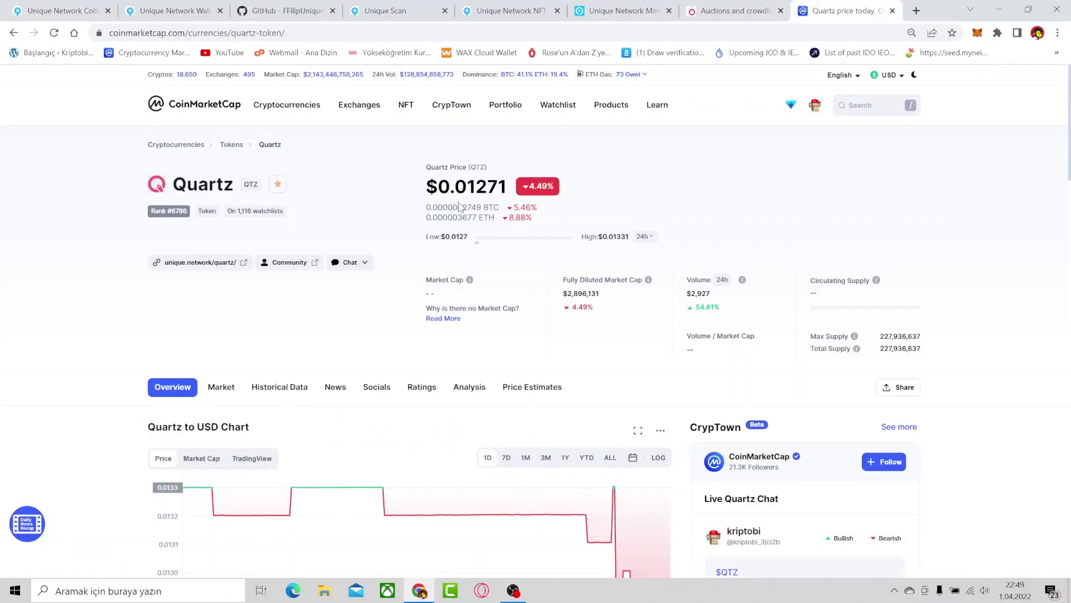
pyautogui.click(89, 10)
pyautogui.scroll(4, 383, 270)
pyautogui.scroll(-4, 383, 275)
# Confirm the main information and sign the collection transaction with the wallet account password.
pyautogui.click(204, 490)
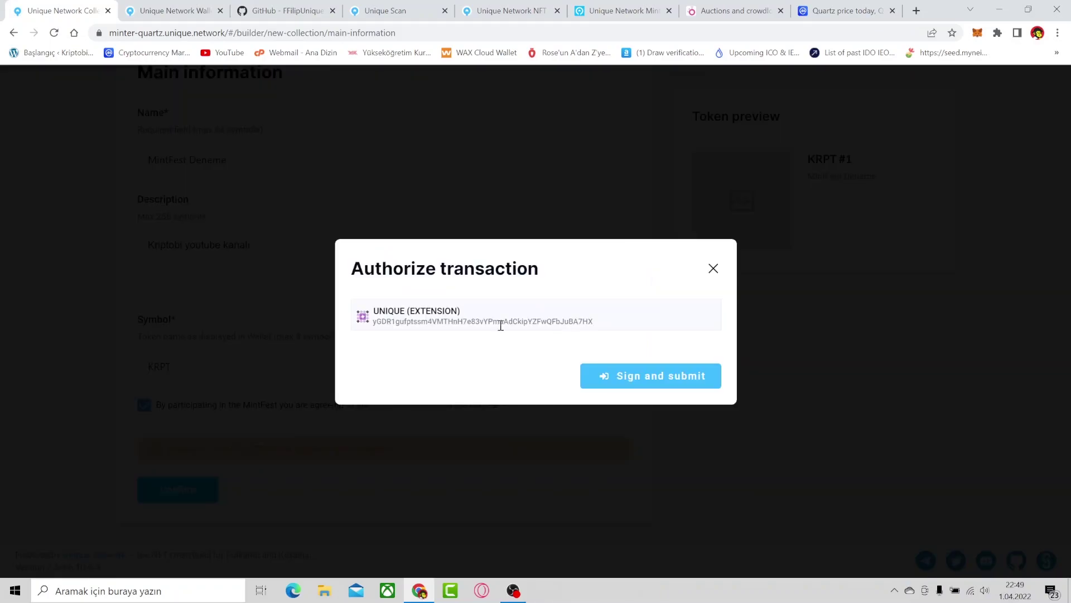
pyautogui.click(663, 387)
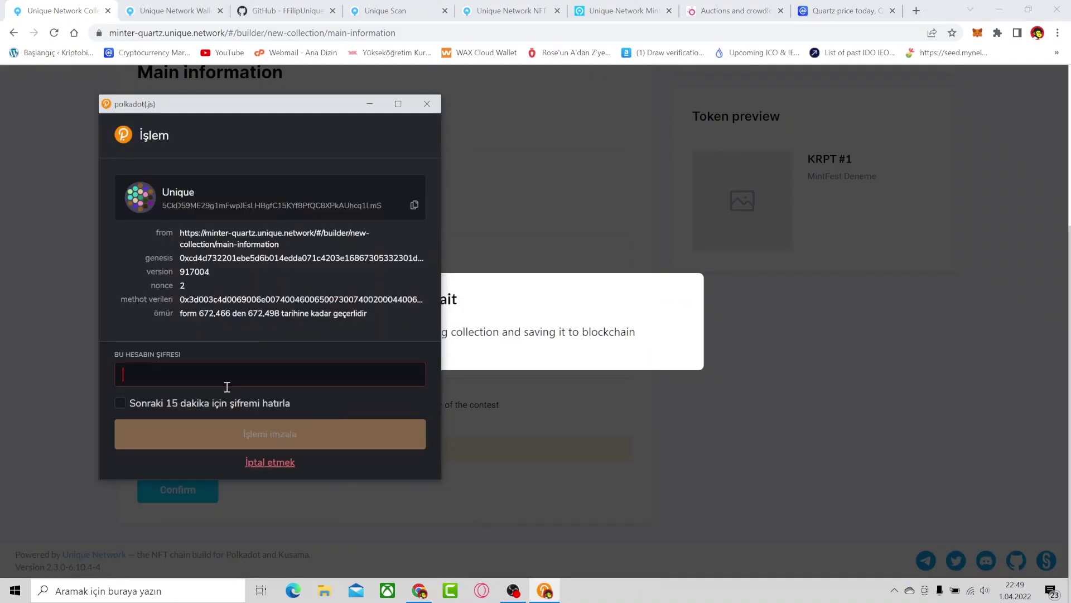
pyautogui.write('***')
pyautogui.press('Return')
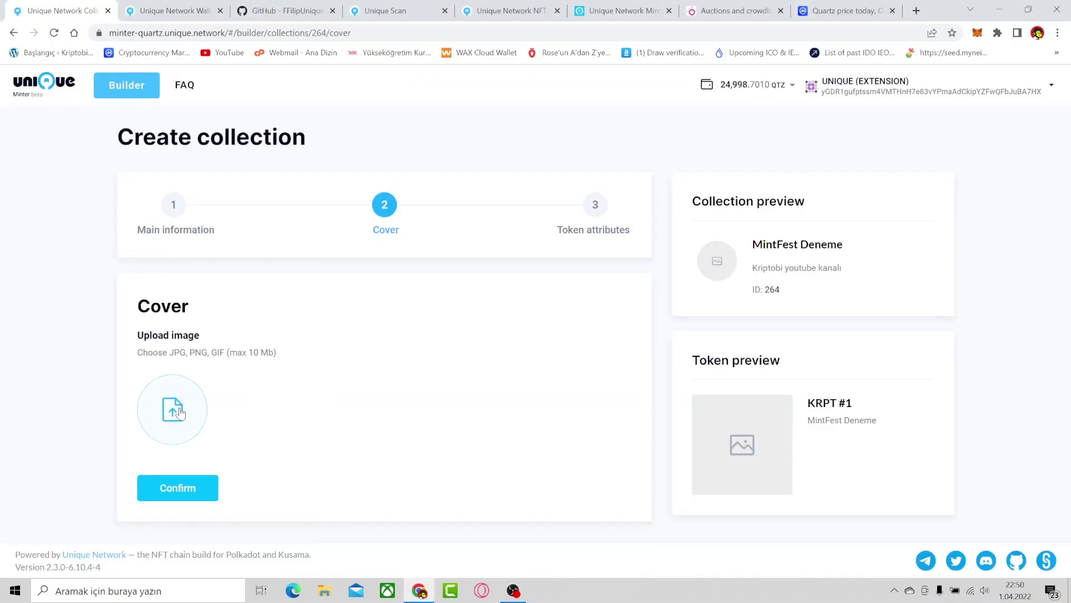
# Upload the Kriptobi logo as the collection cover and sign the cover transaction in the wallet.
pyautogui.click(203, 420)
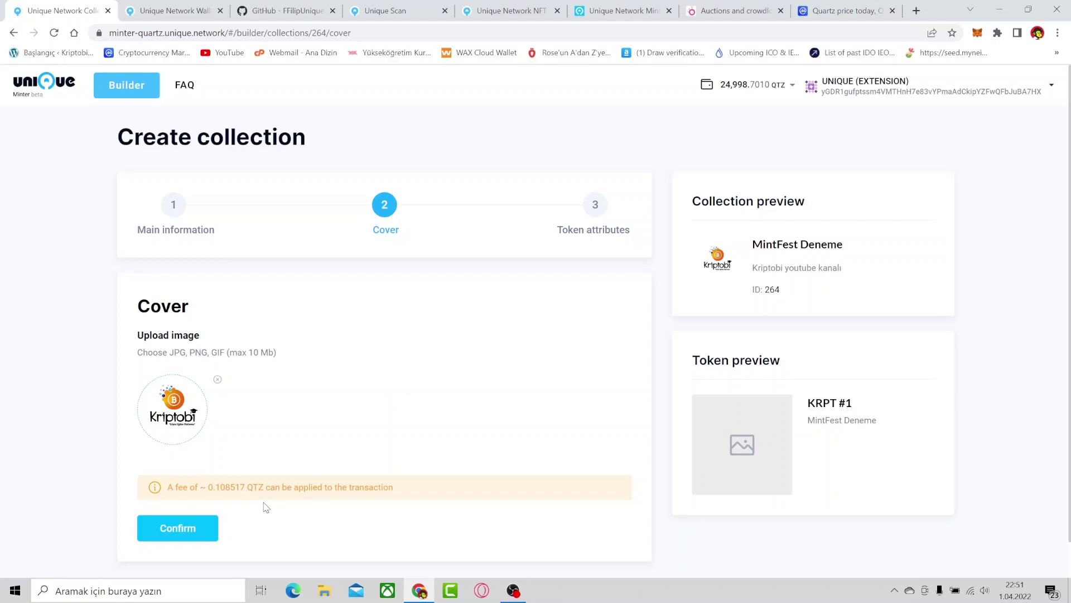
pyautogui.click(210, 530)
pyautogui.click(614, 374)
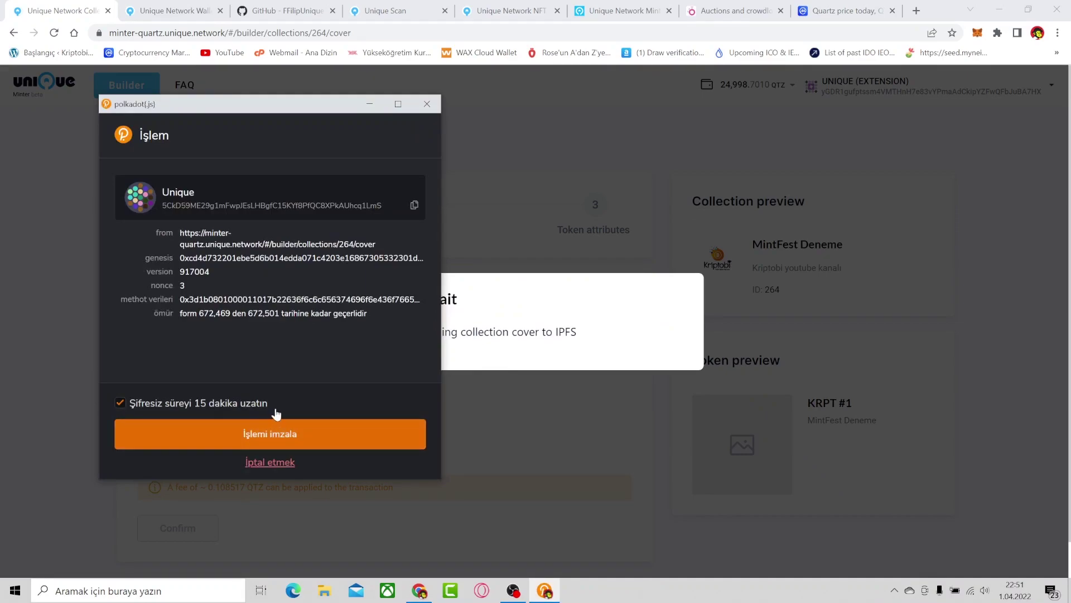
pyautogui.click(276, 428)
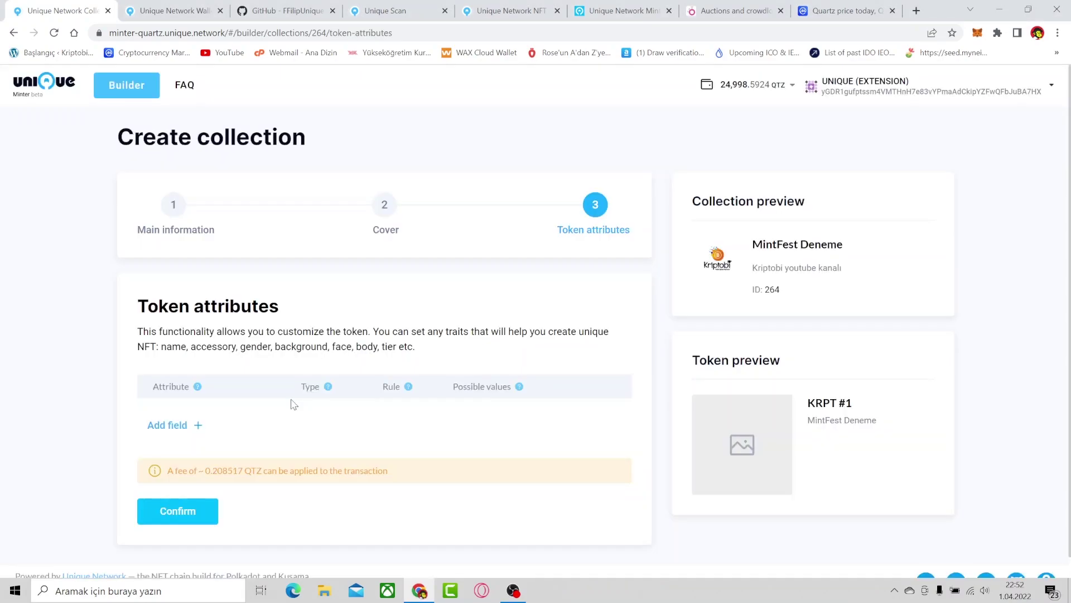
# Add a text token attribute named attribute1, choose its rule, and sign and submit the token attributes.
pyautogui.scroll(-1, 282, 402)
pyautogui.click(184, 403)
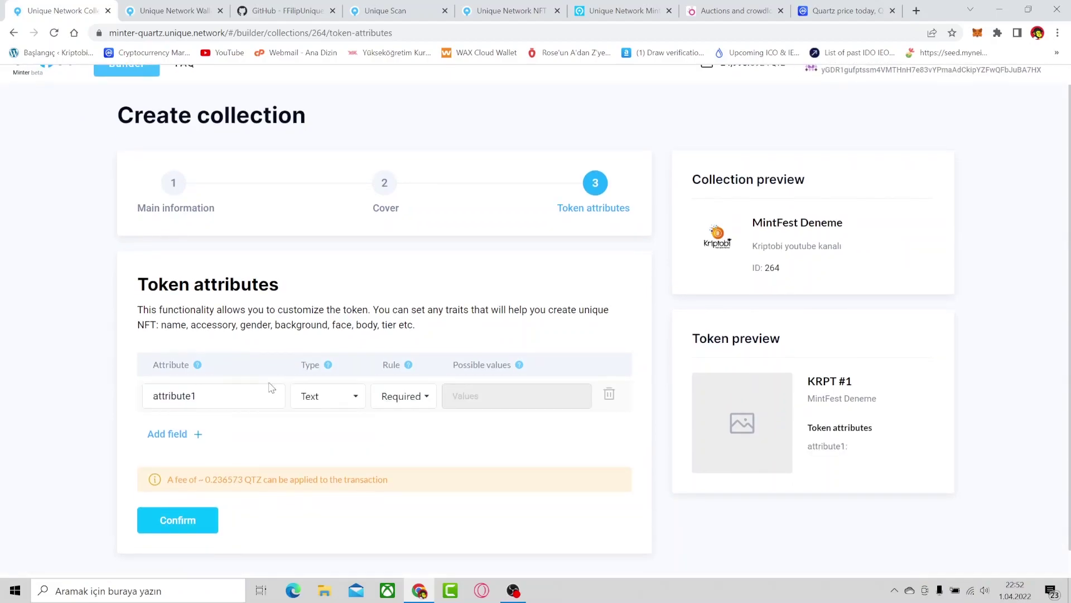
pyautogui.scroll(-1, 274, 394)
pyautogui.click(404, 366)
pyautogui.click(399, 414)
pyautogui.click(340, 368)
pyautogui.click(403, 365)
pyautogui.click(406, 389)
pyautogui.click(202, 493)
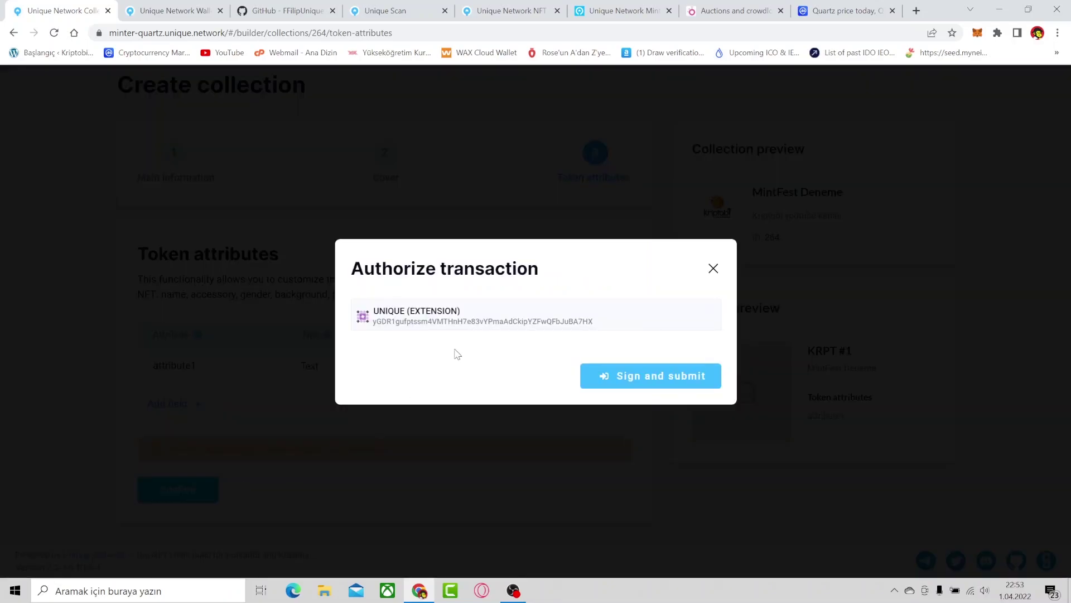
pyautogui.click(621, 380)
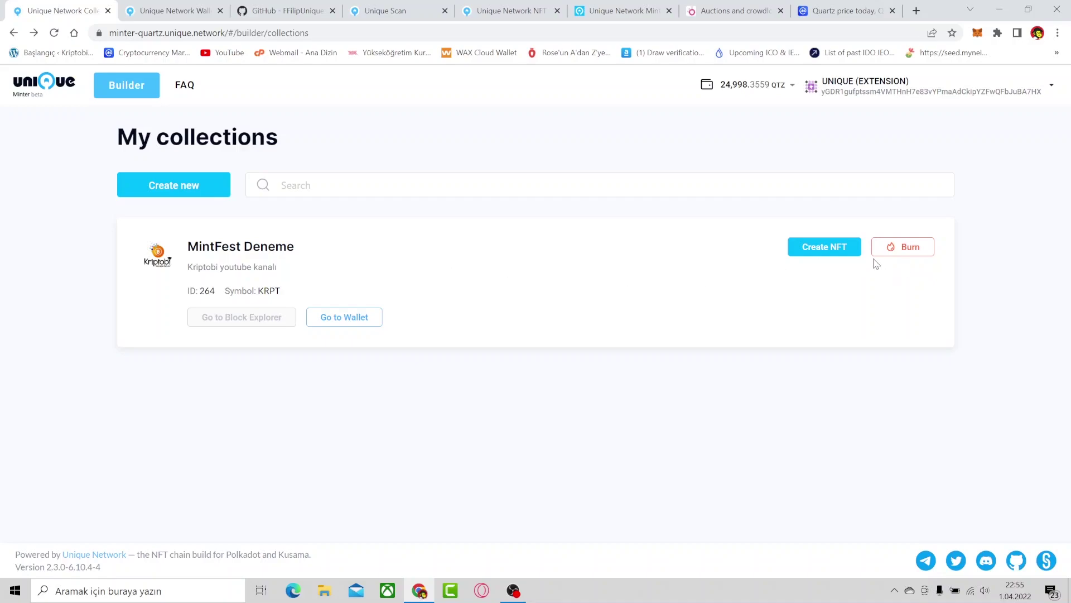
# Start a new NFT in the MintFest Deneme collection and upload yuvarlak.png as its image.
pyautogui.click(824, 247)
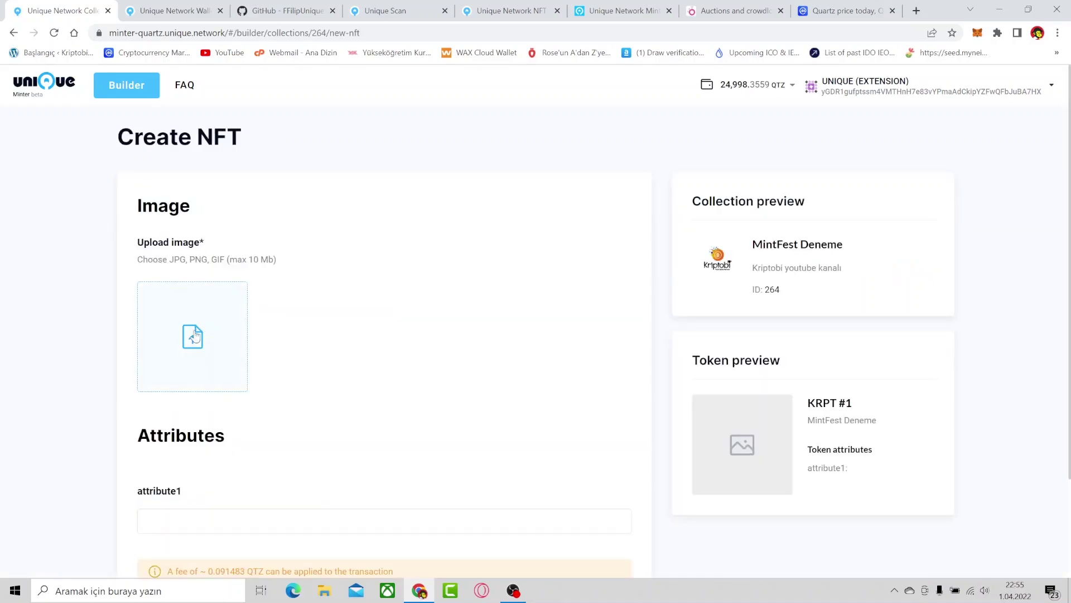
pyautogui.click(192, 335)
pyautogui.write('yuvar')
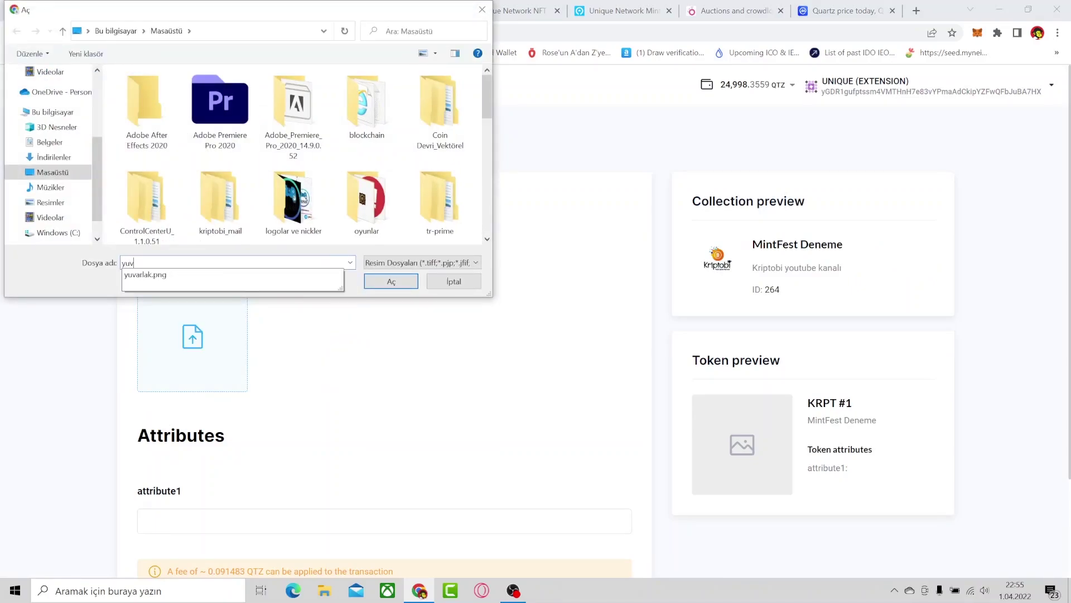
pyautogui.press('Down')
pyautogui.press('Return')
pyautogui.click(391, 281)
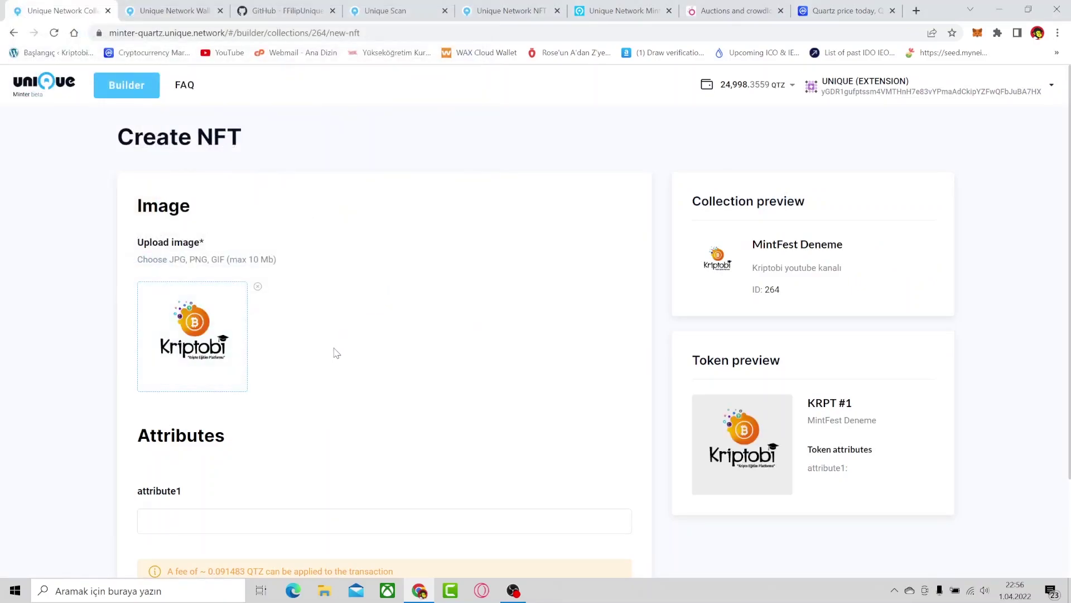
# Set attribute1 to "human", then confirm the NFT and sign and submit its transaction.
pyautogui.scroll(-2, 333, 354)
pyautogui.click(323, 405)
pyautogui.write('human')
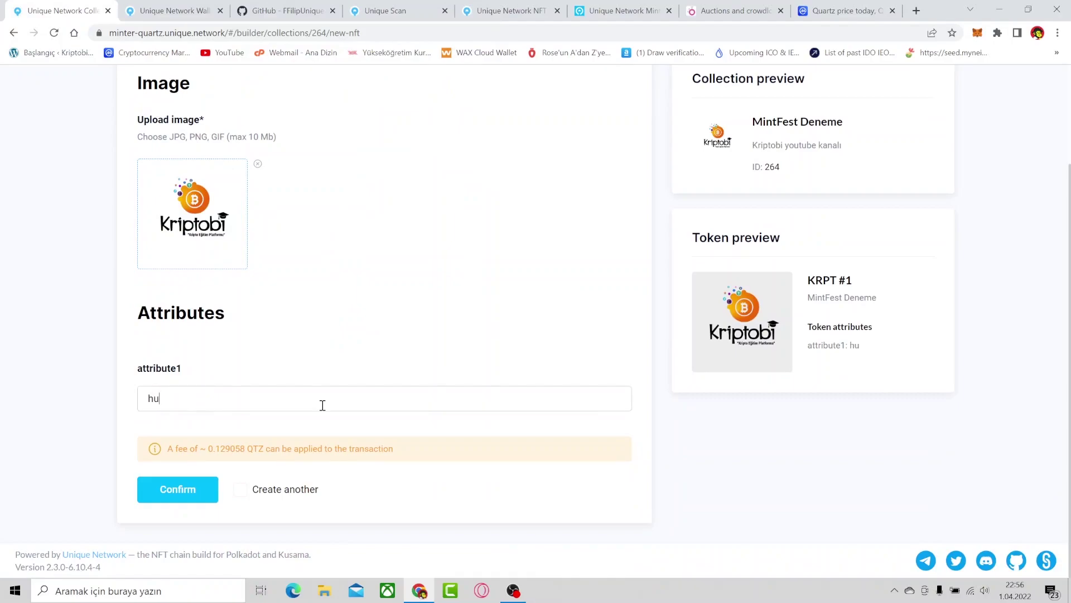
pyautogui.click(165, 498)
pyautogui.click(690, 378)
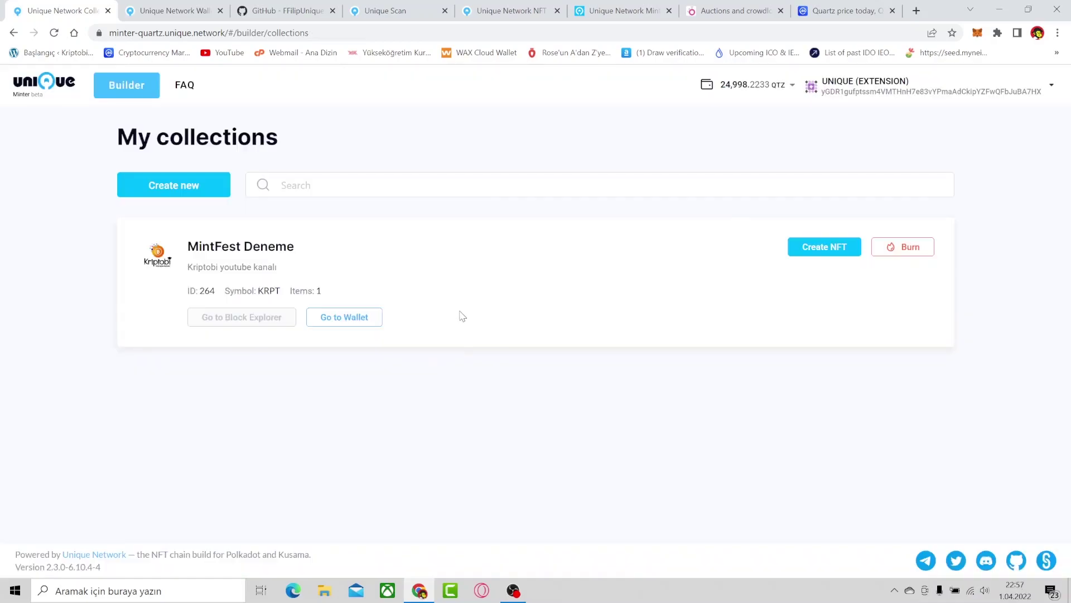
# View the MintFest Deneme collection's NFT in the wallet and return to the collections list.
pyautogui.click(366, 317)
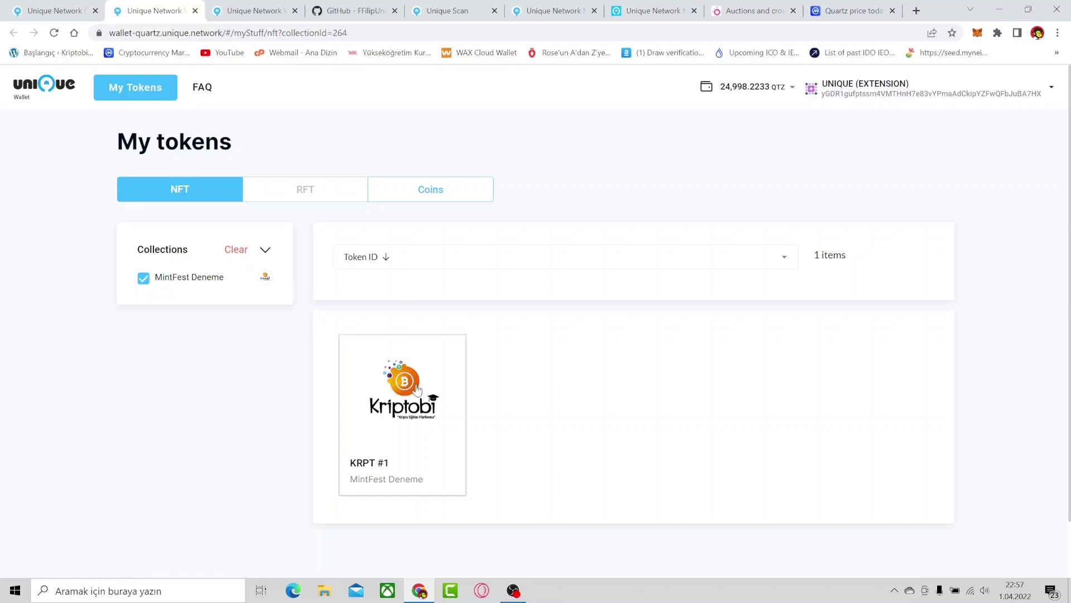
pyautogui.hotkey('ctrl', 'shift', 'Tab')
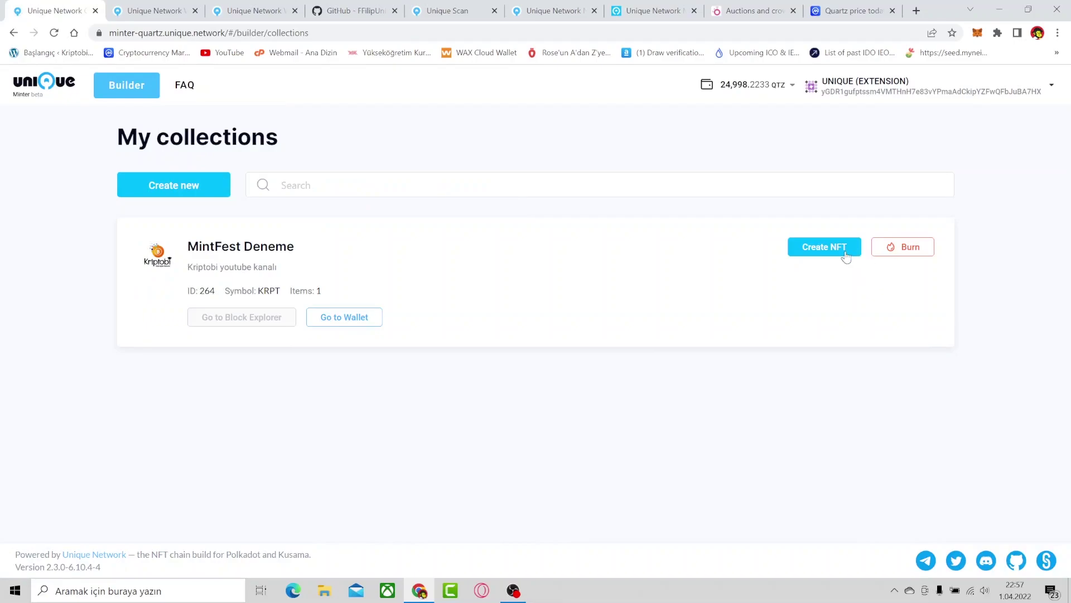
pyautogui.click(891, 250)
pyautogui.tripleClick(546, 315)
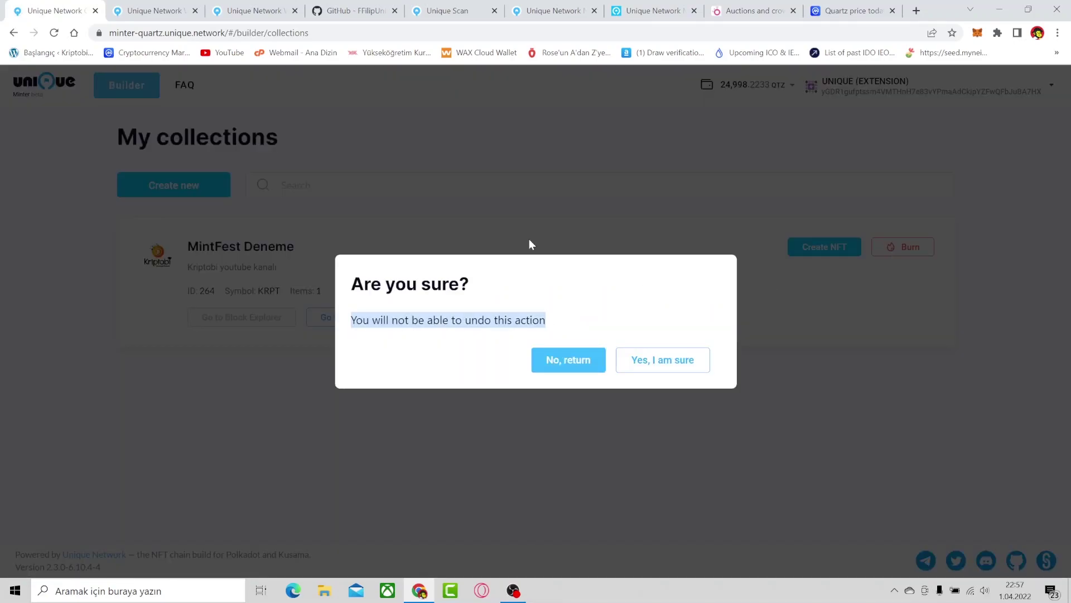
pyautogui.click(582, 370)
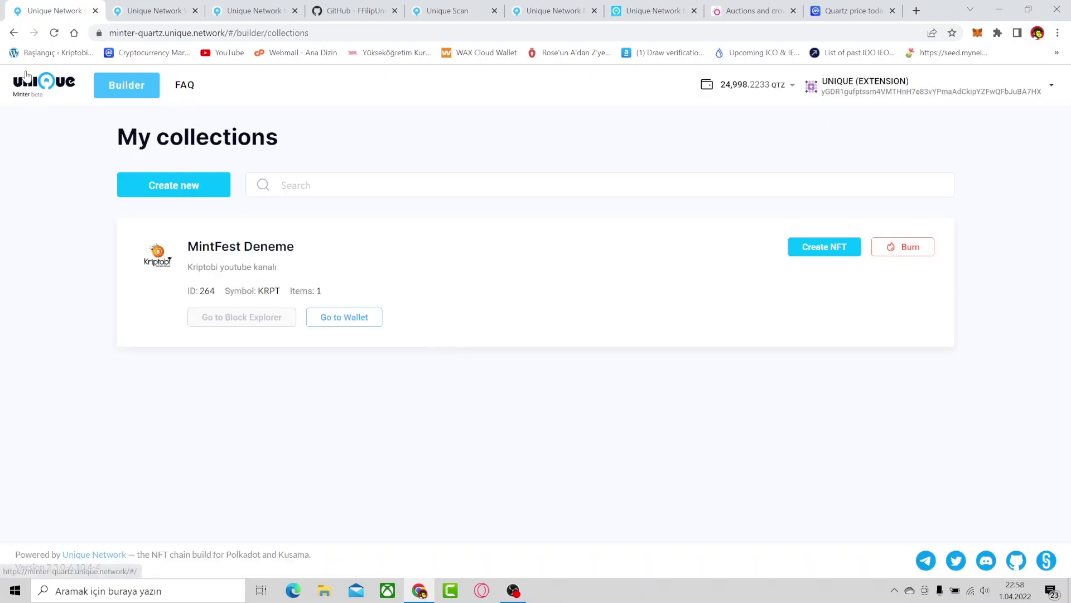
# Open the Unique Scan home page for Quartz and examine the newest NFTs for the minted token.
pyautogui.click(140, 95)
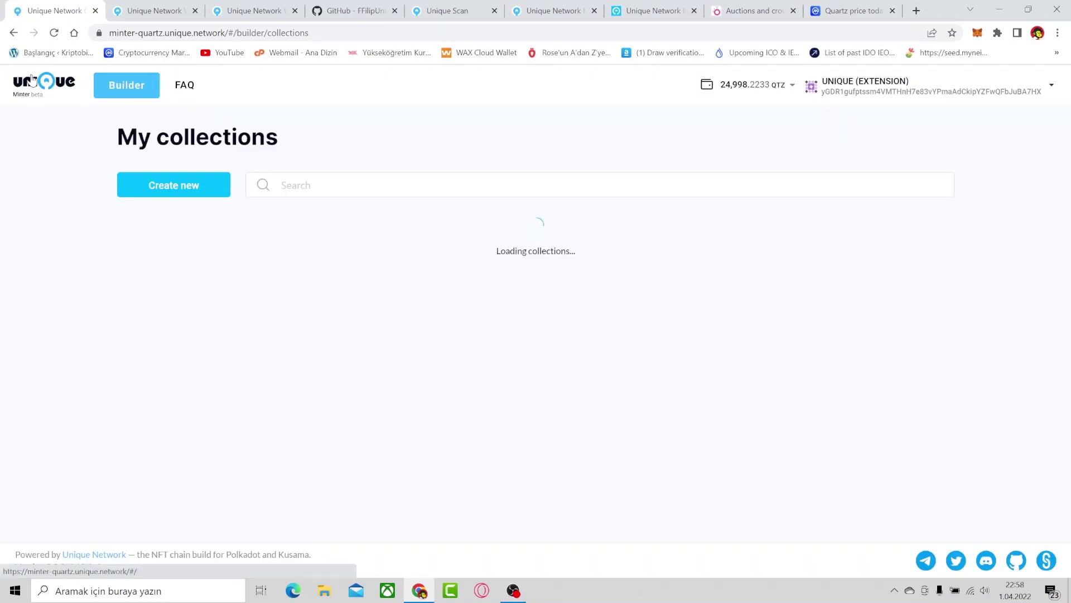
pyautogui.click(148, 10)
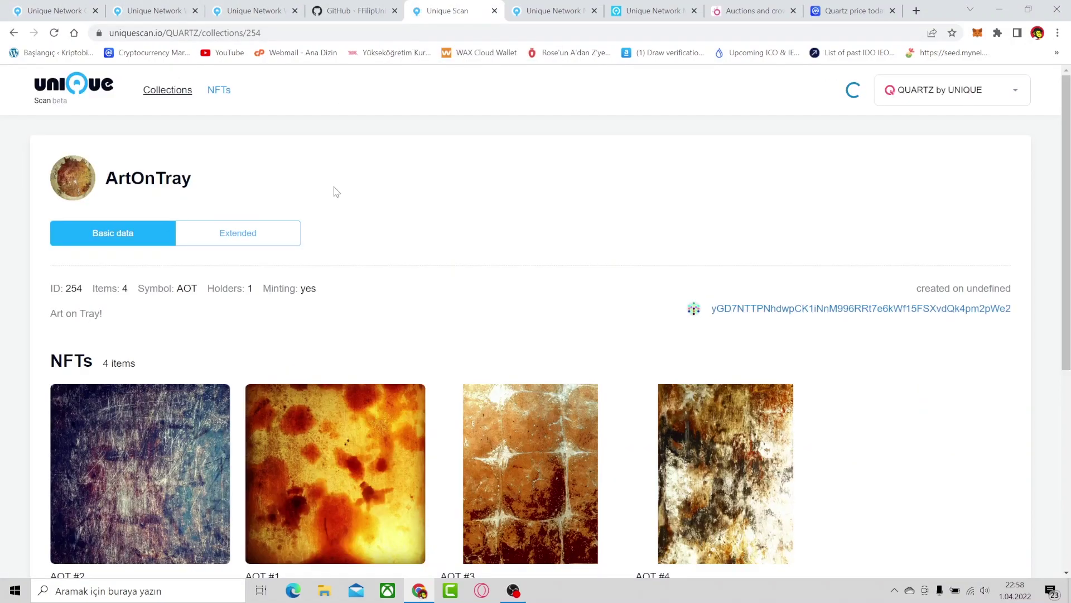
pyautogui.click(84, 90)
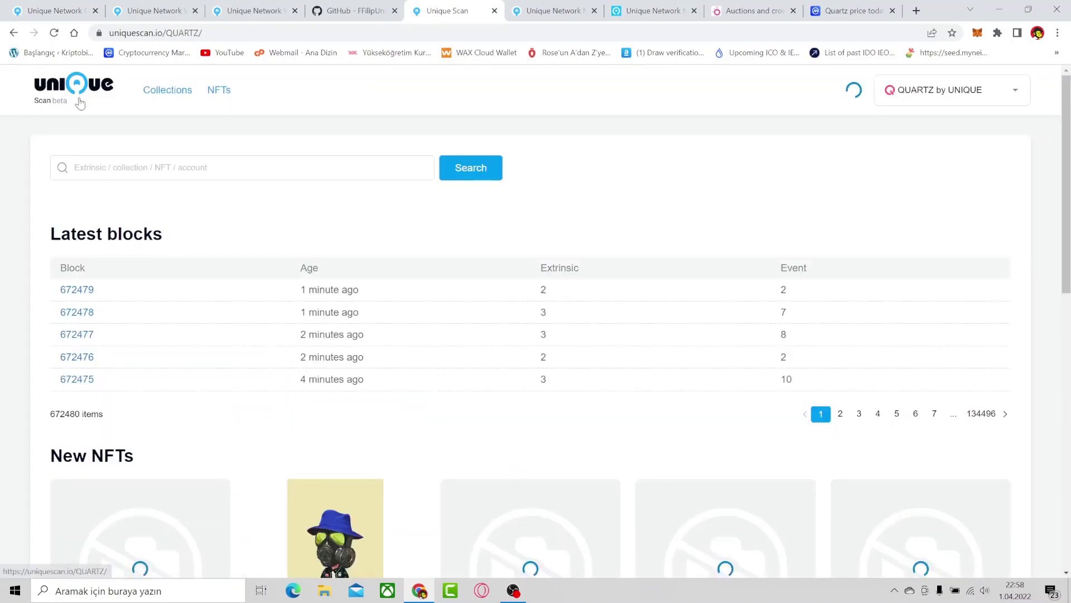
pyautogui.scroll(-1, 88, 340)
pyautogui.scroll(-3, 87, 340)
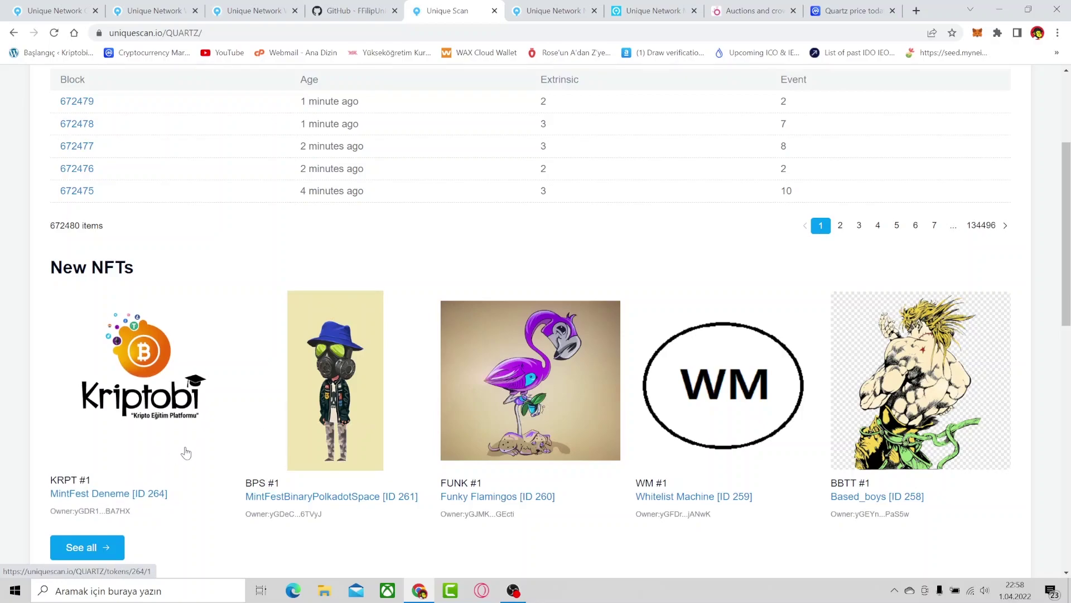
# Examine the newest NFTs, last transfers and new collections on the Quartz explorer home page.
pyautogui.scroll(-4, 179, 335)
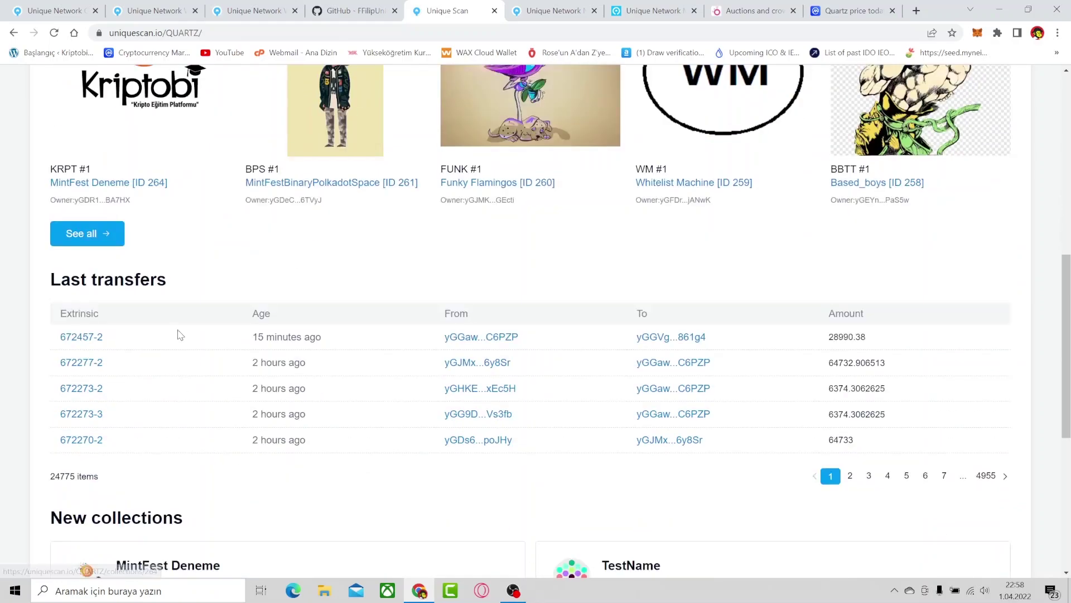
pyautogui.scroll(2, 395, 279)
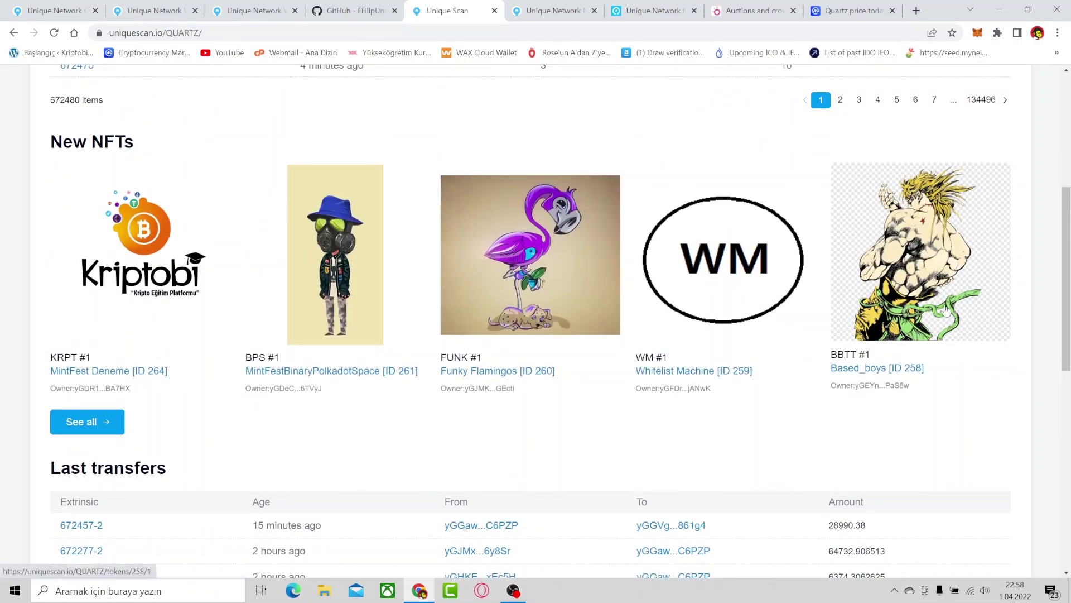
pyautogui.scroll(-3, 174, 343)
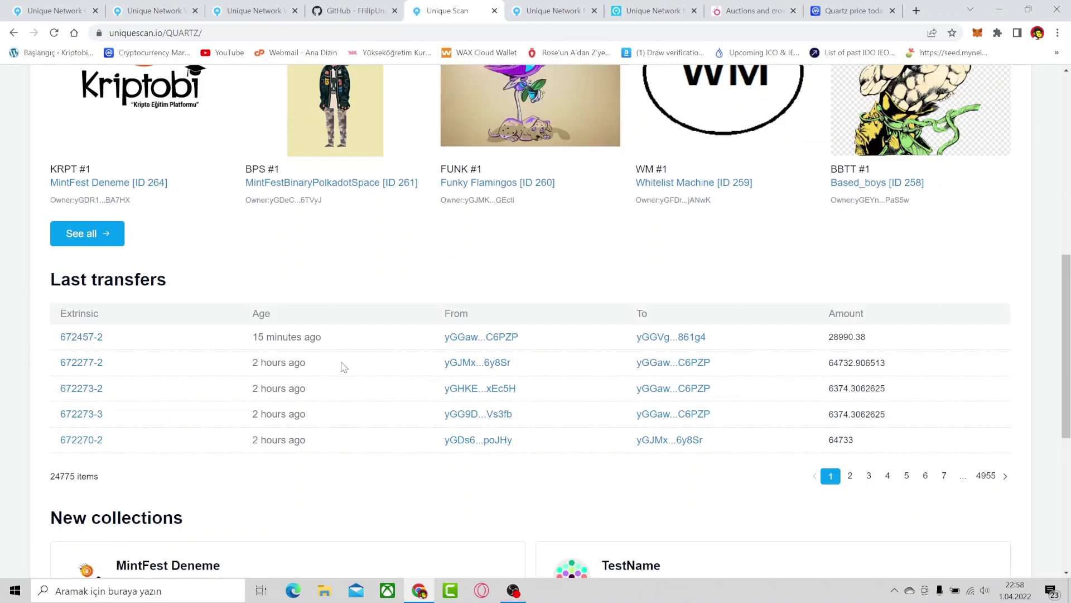
pyautogui.scroll(-1, 362, 367)
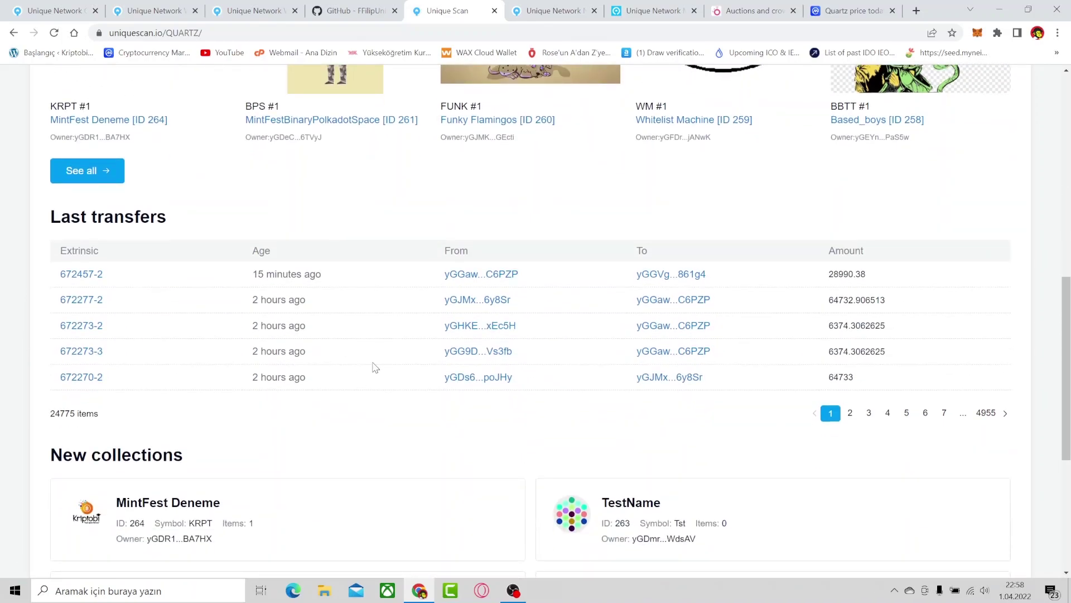
pyautogui.scroll(-3, 380, 371)
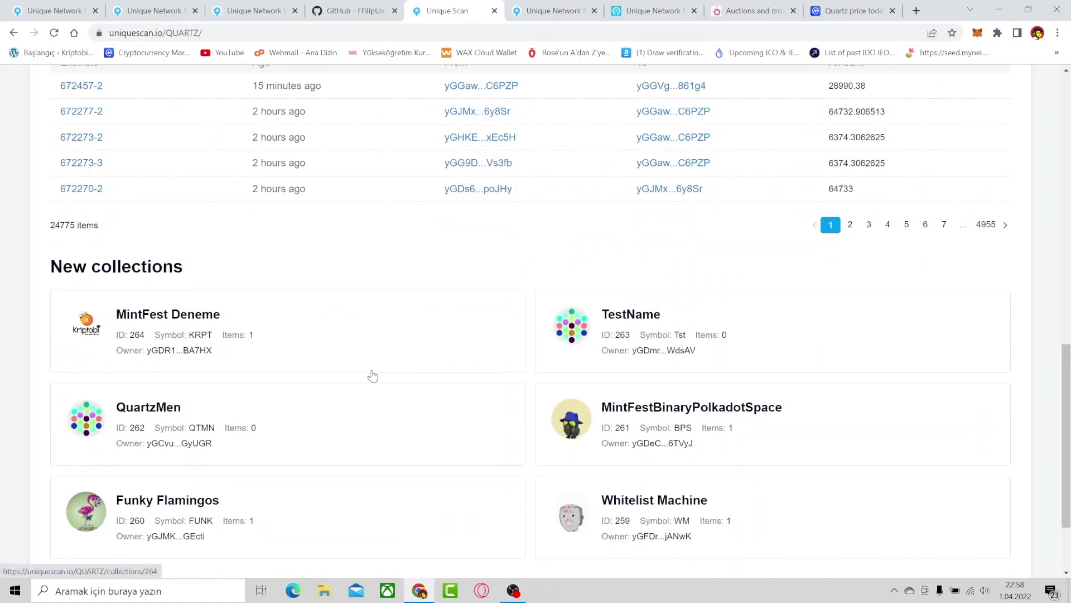
pyautogui.scroll(1, 371, 373)
pyautogui.scroll(-3, 374, 373)
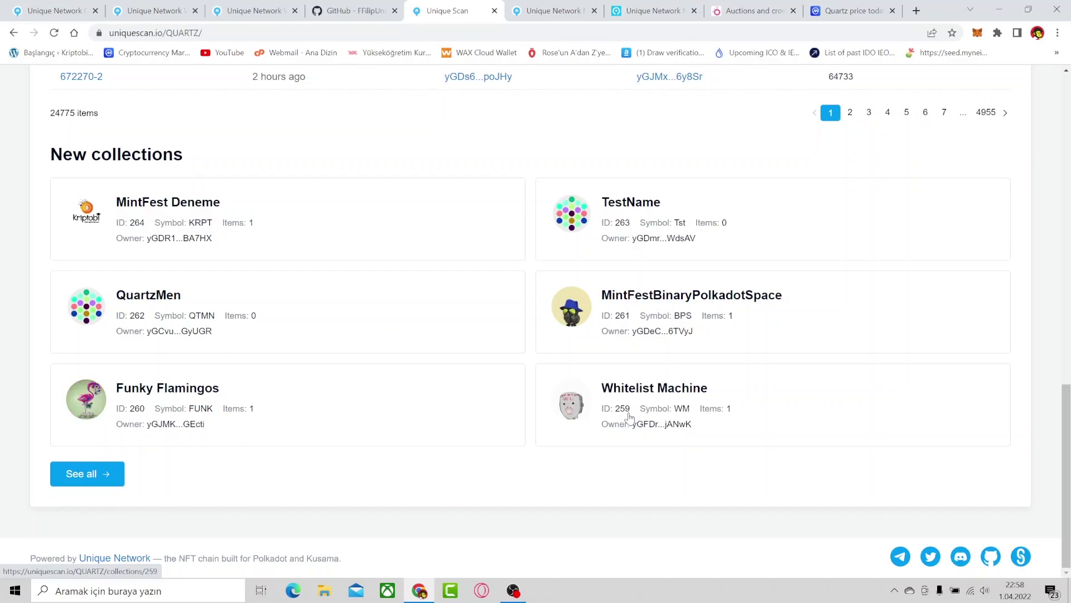
# Open the full collections list and examine the ArtOnTray collection's details, NFTs and holders.
pyautogui.click(85, 473)
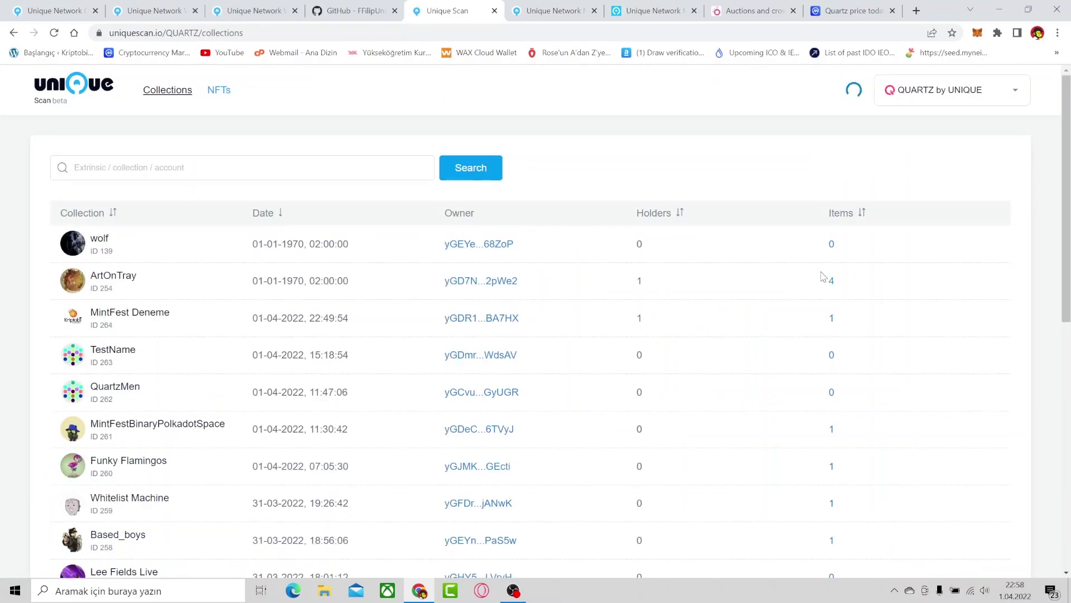
pyautogui.click(132, 284)
pyautogui.scroll(-4, 490, 294)
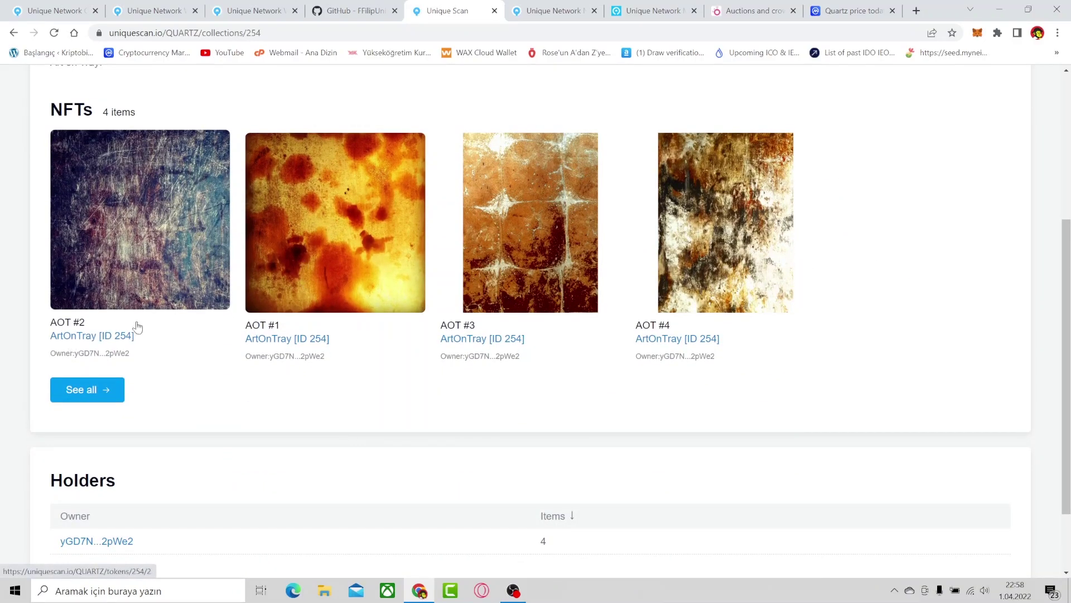
pyautogui.scroll(2, 139, 327)
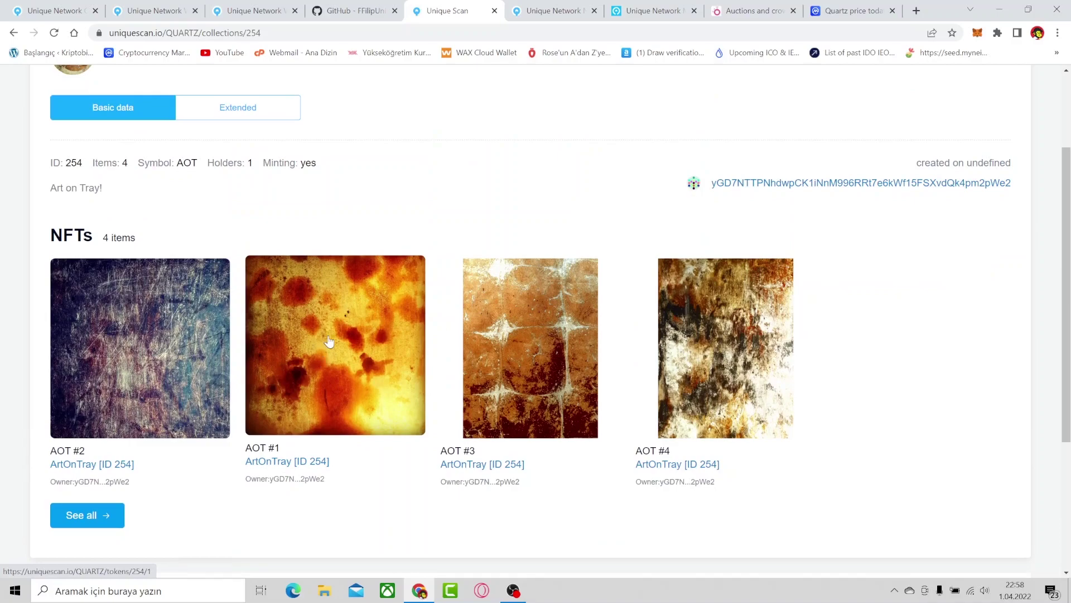
pyautogui.scroll(2, 329, 341)
pyautogui.moveTo(192, 178); pyautogui.dragTo(104, 178)
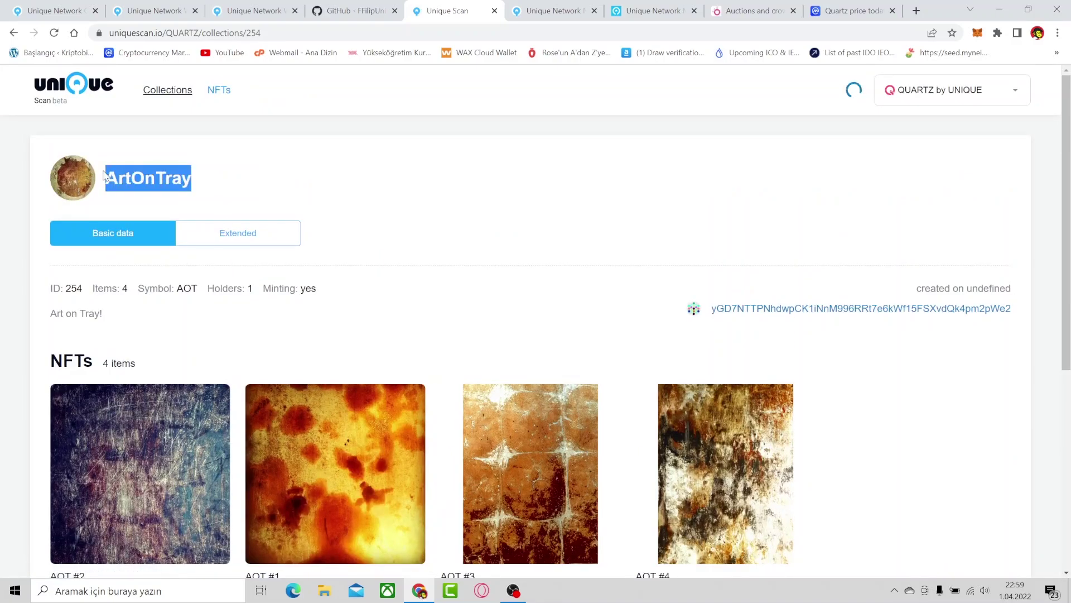
pyautogui.click(301, 212)
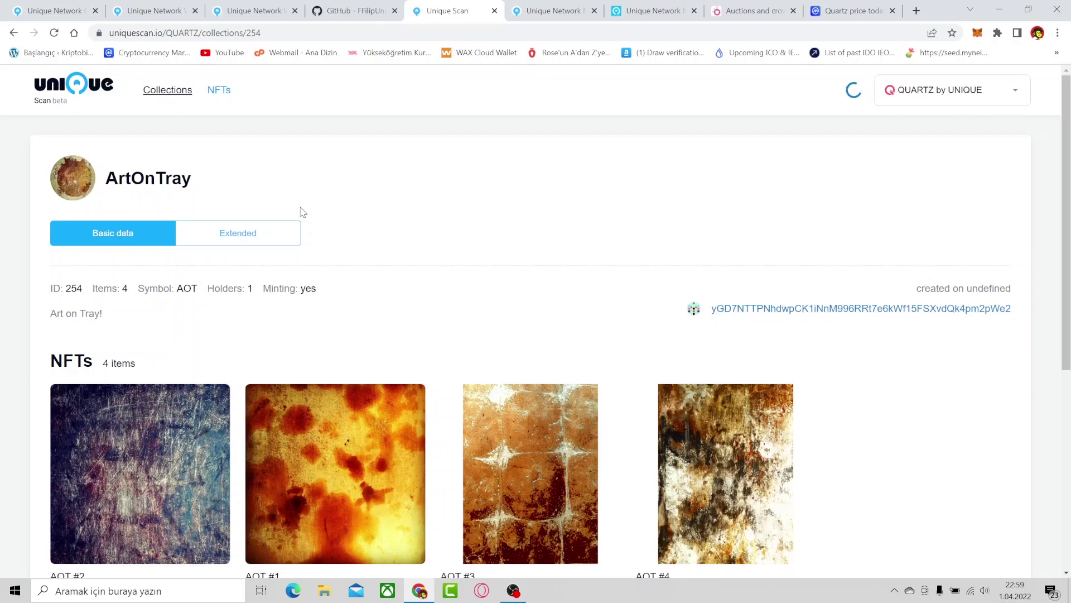
pyautogui.moveTo(197, 200); pyautogui.dragTo(126, 193)
pyautogui.scroll(-5, 459, 370)
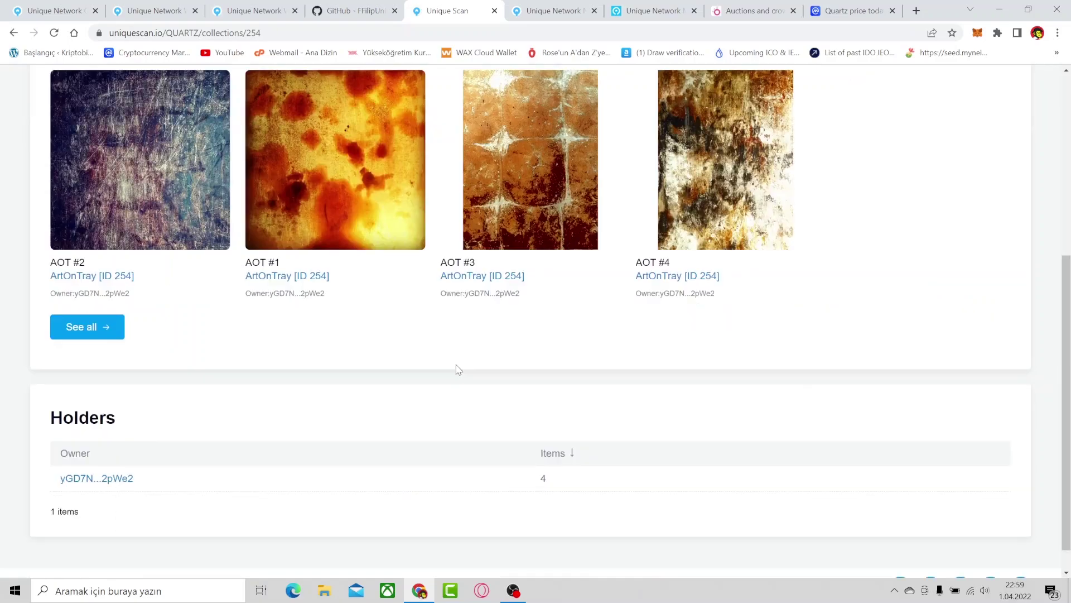
pyautogui.scroll(5, 485, 350)
# Return to the explorer home page through the collections list and view page 6 of the latest blocks.
pyautogui.click(167, 90)
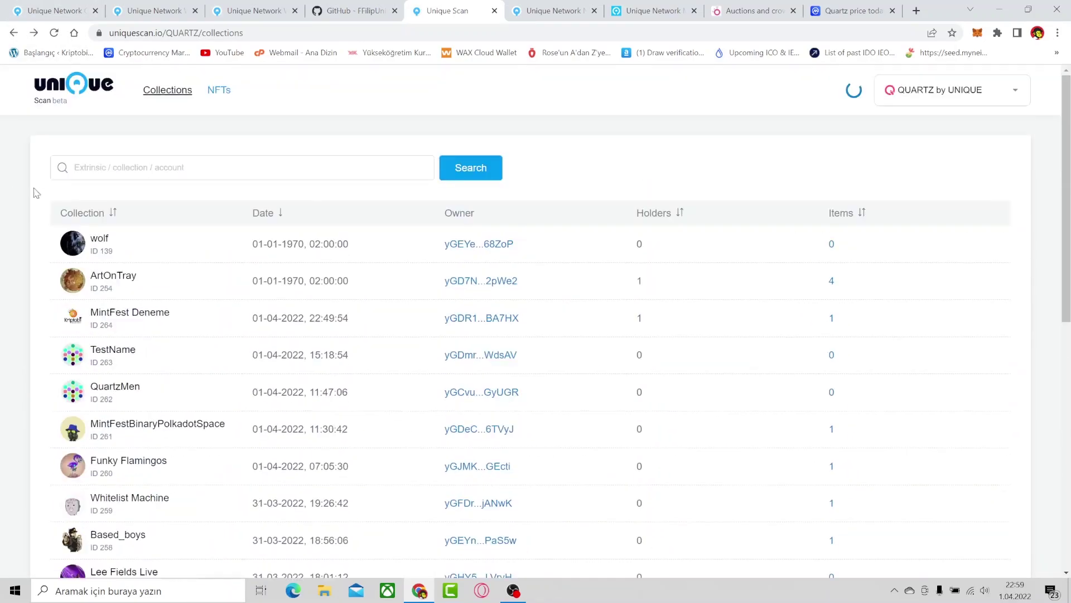
pyautogui.click(73, 85)
pyautogui.scroll(-10, 29, 335)
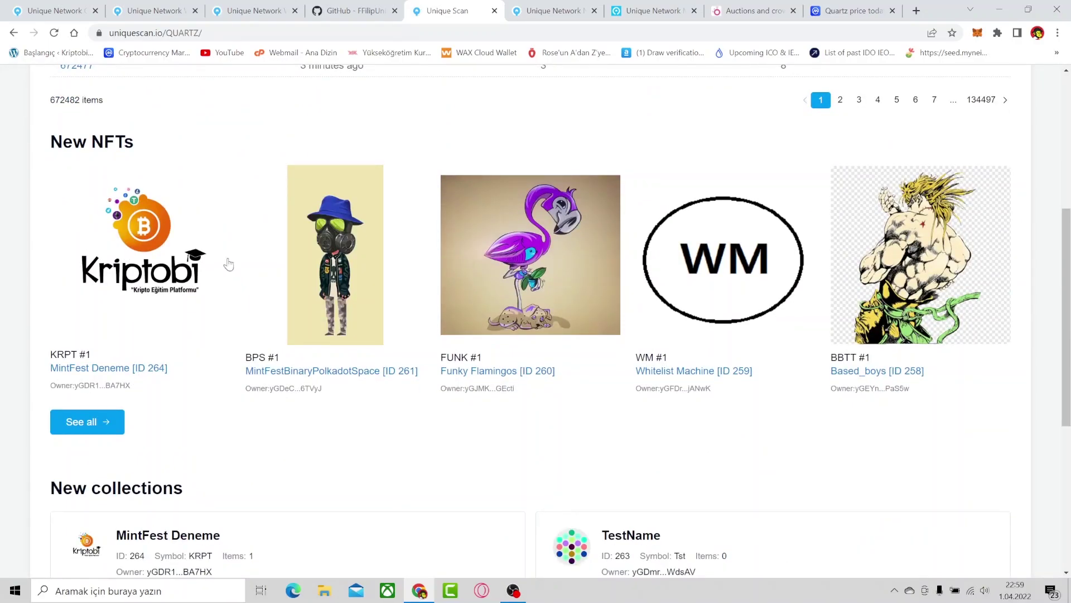
pyautogui.scroll(10, 312, 373)
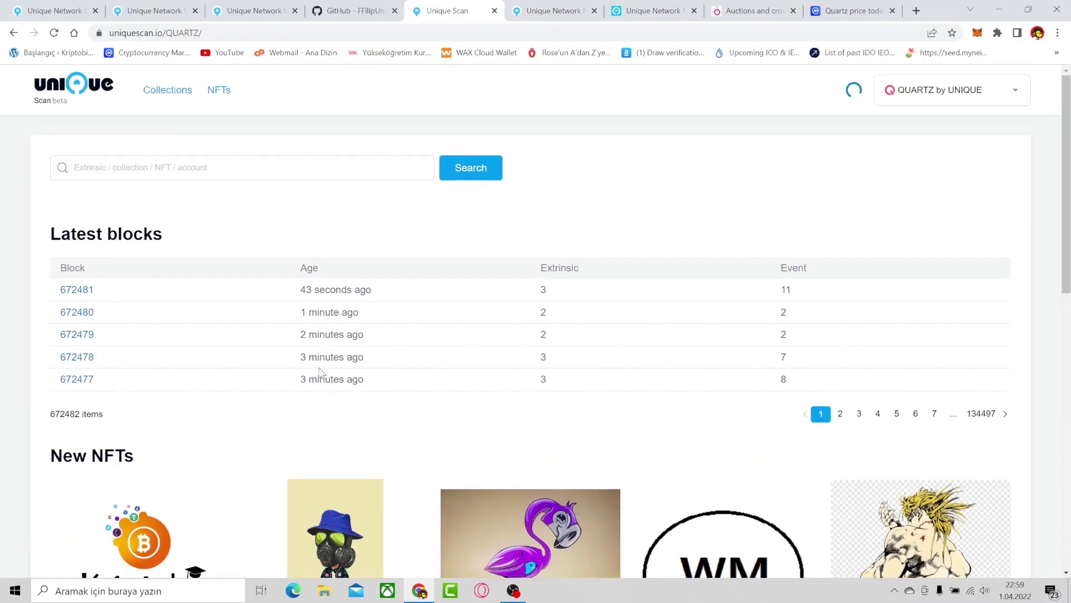
pyautogui.scroll(-4, 372, 347)
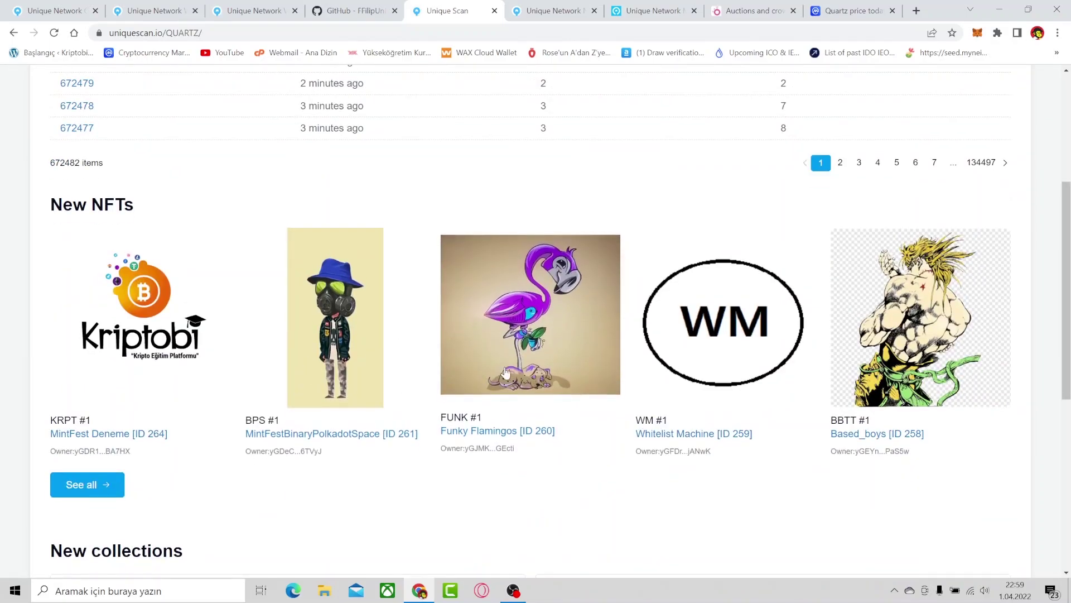
pyautogui.click(921, 167)
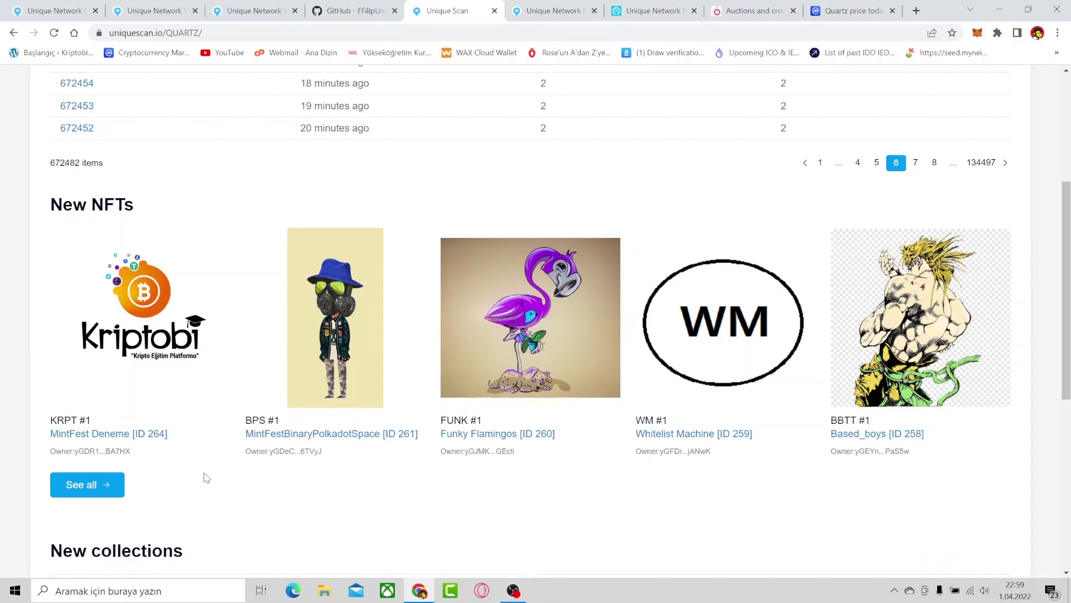
# Open the full list of Quartz NFTs, browse page 7 up to its start, and return to the explorer home page.
pyautogui.click(106, 484)
pyautogui.scroll(-10, 522, 357)
pyautogui.scroll(-15, 522, 357)
pyautogui.click(945, 479)
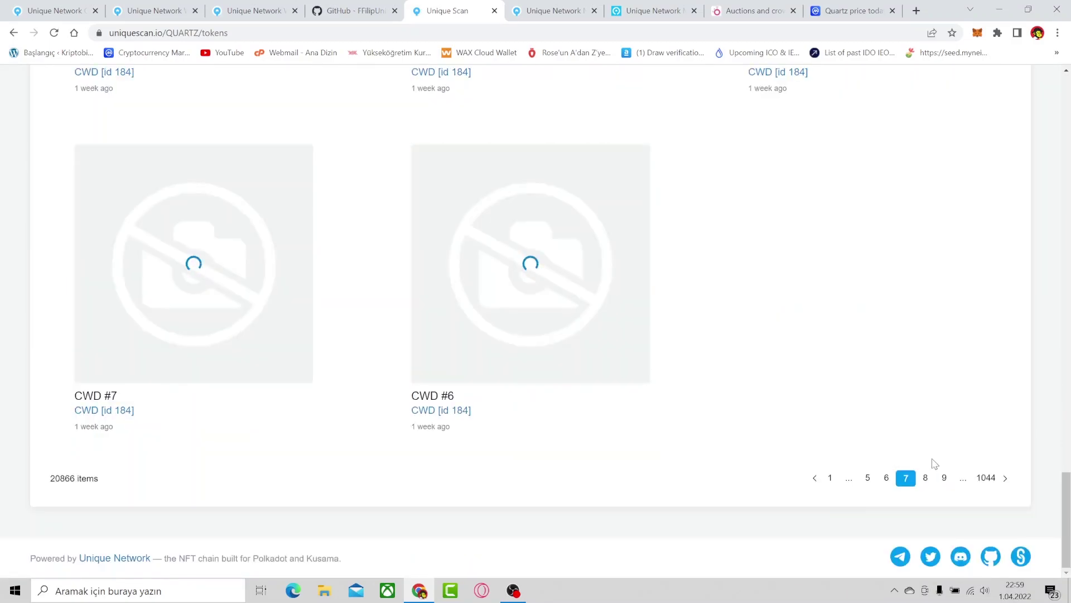
pyautogui.scroll(5, 781, 418)
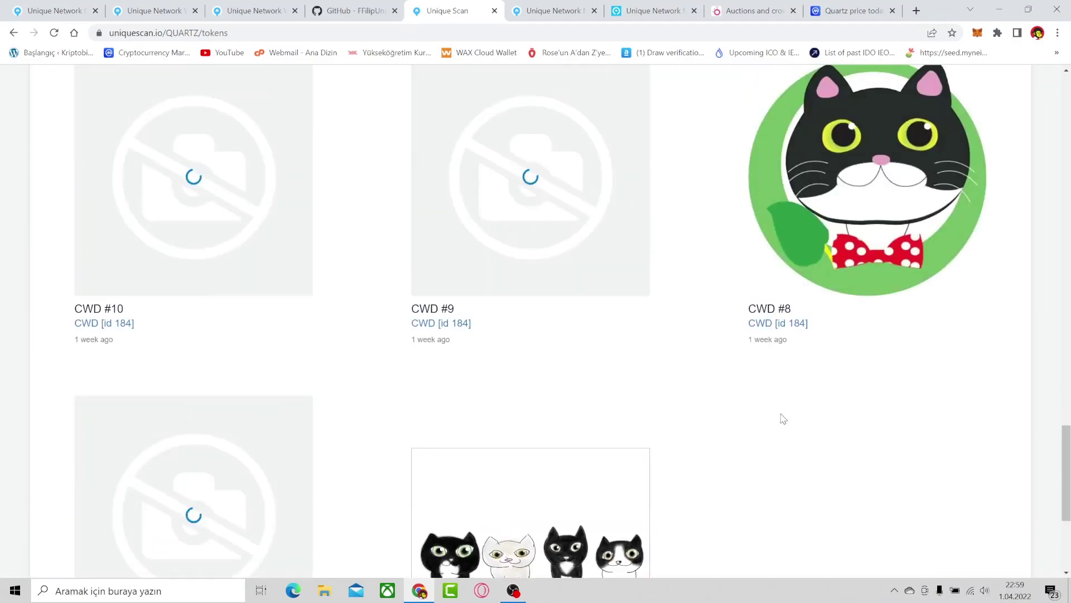
pyautogui.scroll(8, 779, 419)
pyautogui.scroll(20, 727, 416)
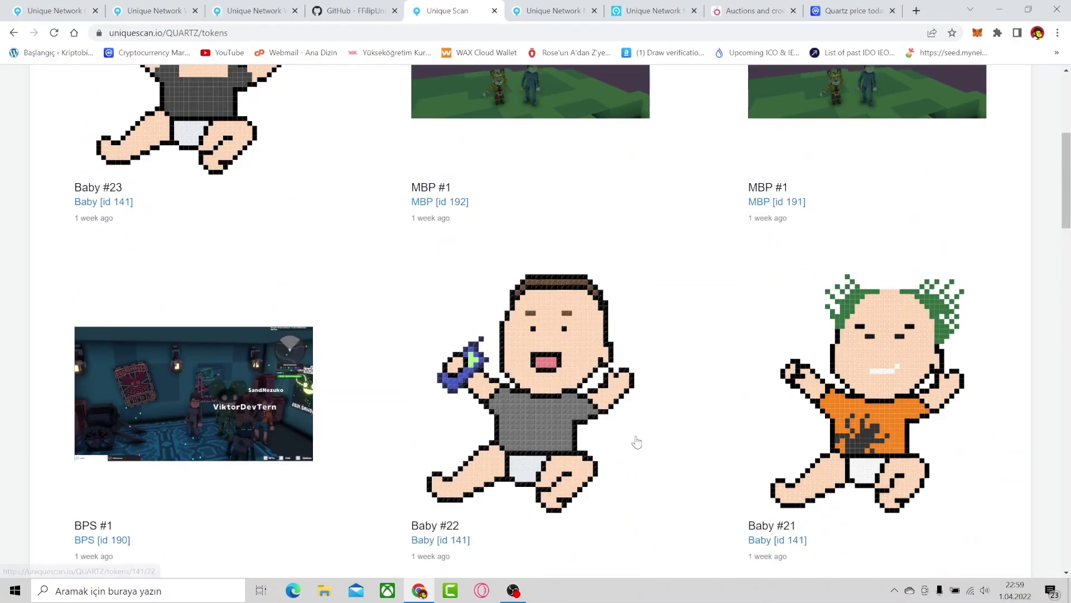
pyautogui.scroll(5, 531, 442)
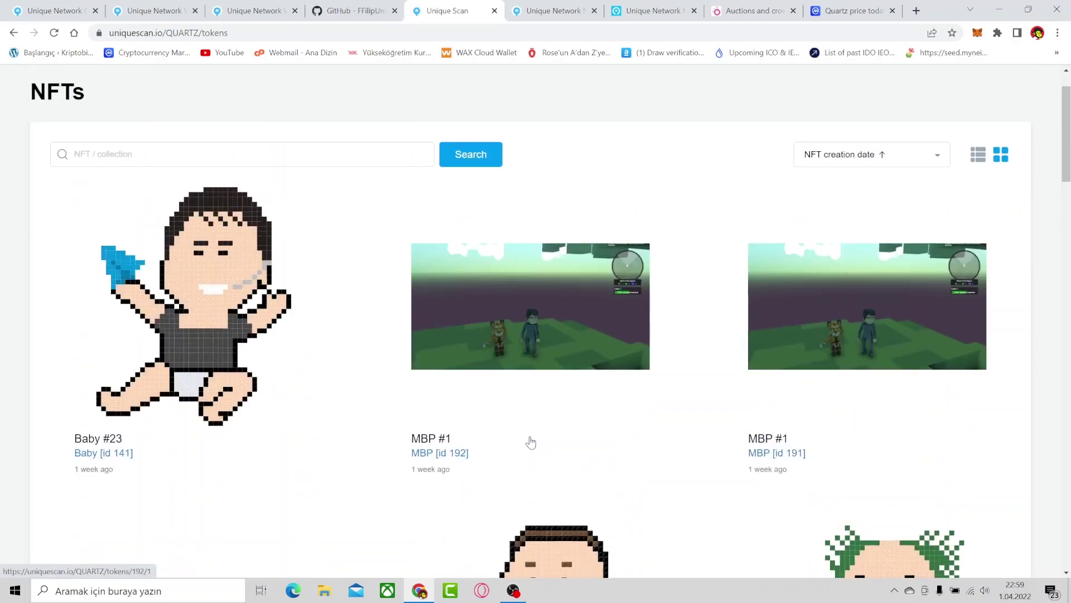
pyautogui.click(13, 32)
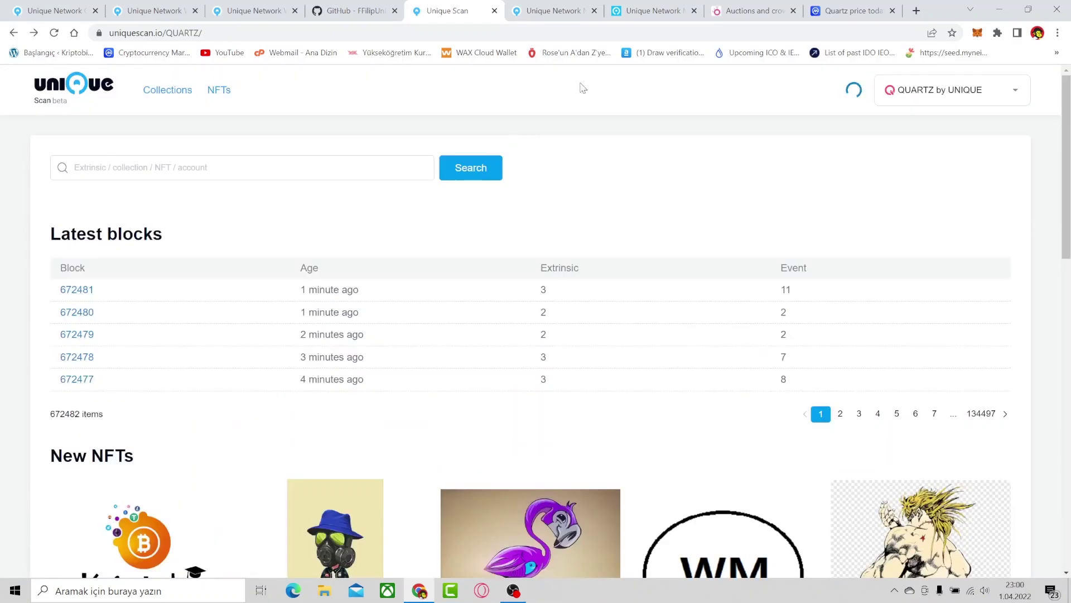
# View the Polkadot crowdloans page, then the MintFest Deneme token in the wallet and the collection in the minter.
pyautogui.click(753, 11)
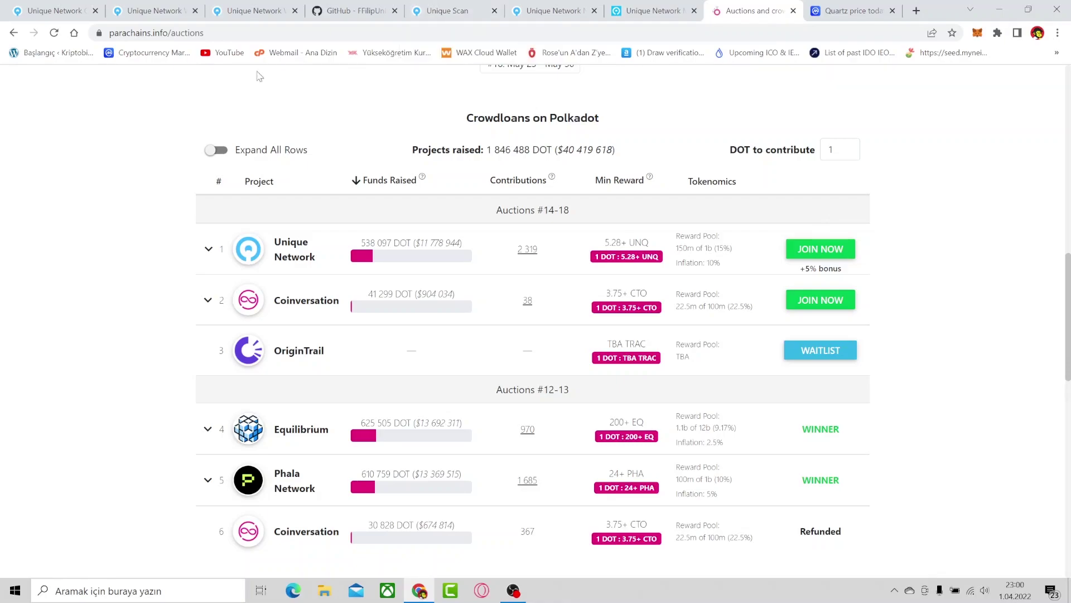
pyautogui.click(152, 11)
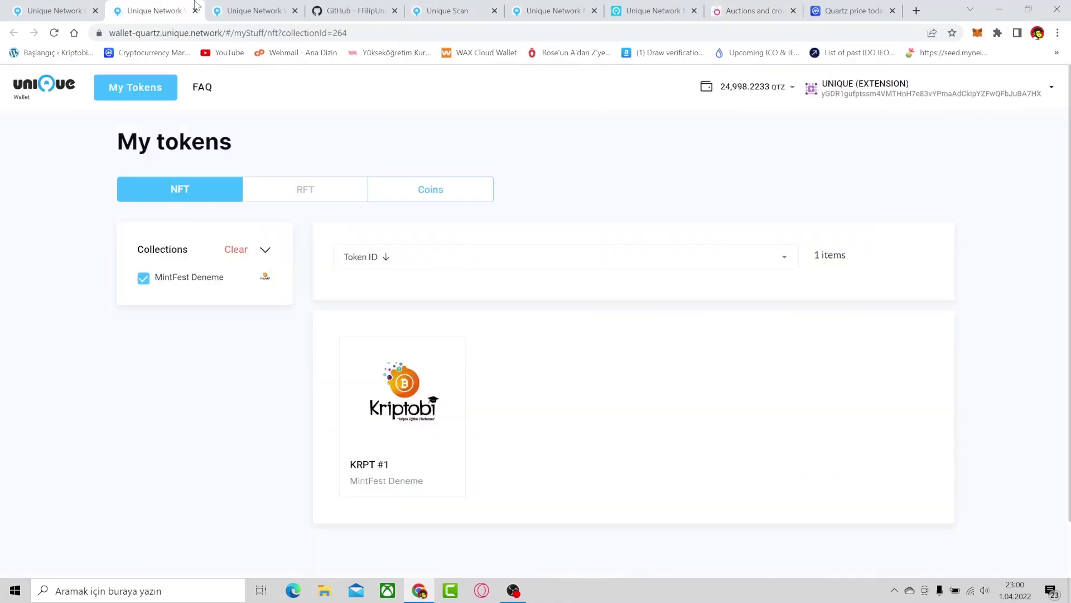
pyautogui.click(68, 5)
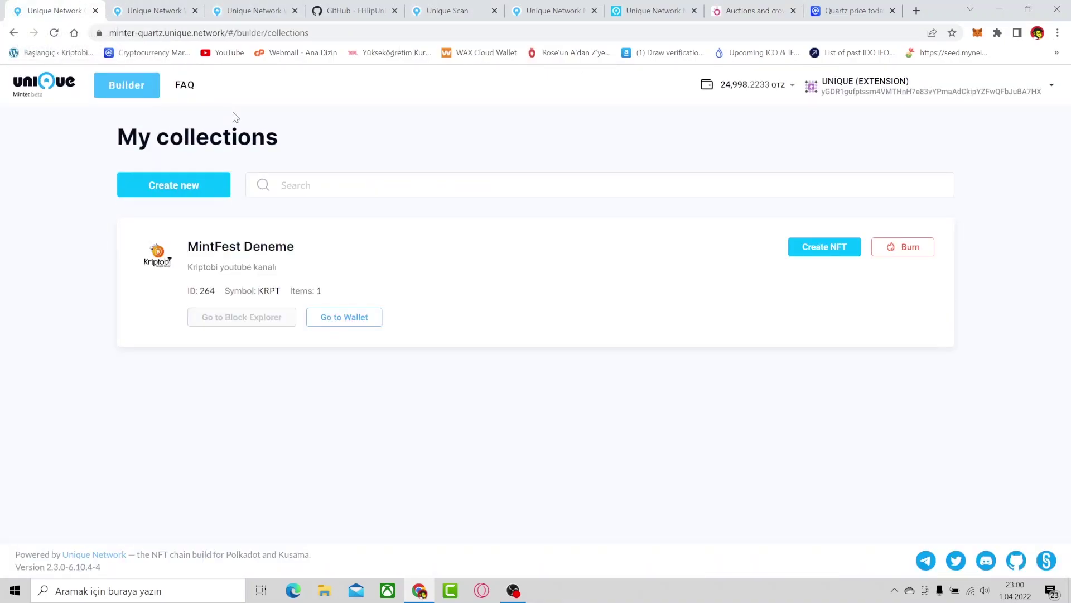
# Switch to the MintFest tutorial repository on GitHub and read through its README to the NFT image preparation step.
pyautogui.hotkey('ctrl', '4')
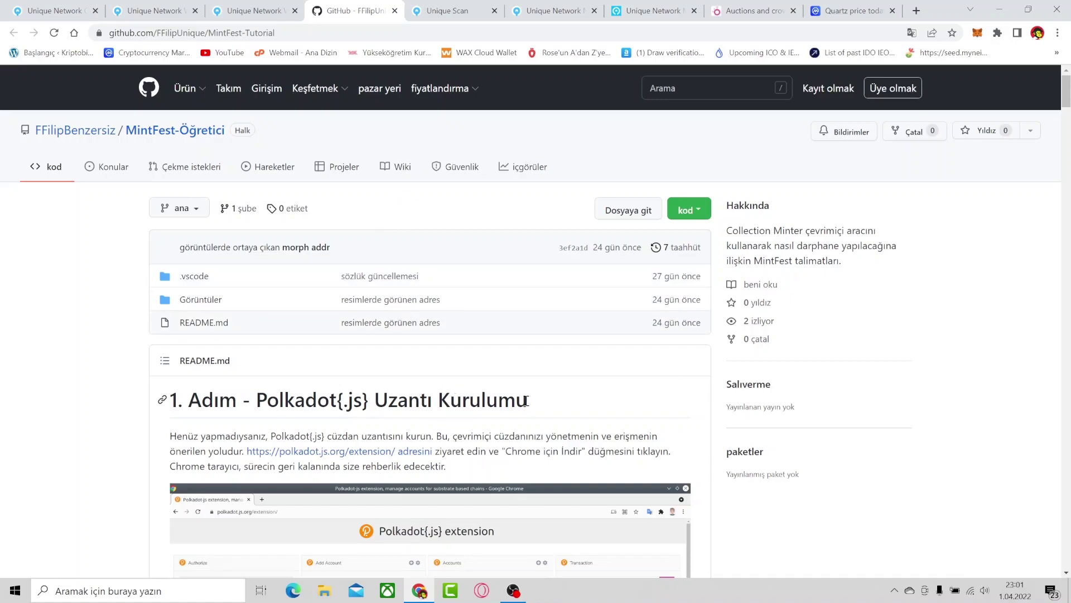
pyautogui.scroll(-20, 519, 400)
pyautogui.scroll(-20, 556, 392)
pyautogui.scroll(-2, 556, 392)
pyautogui.scroll(-15, 558, 397)
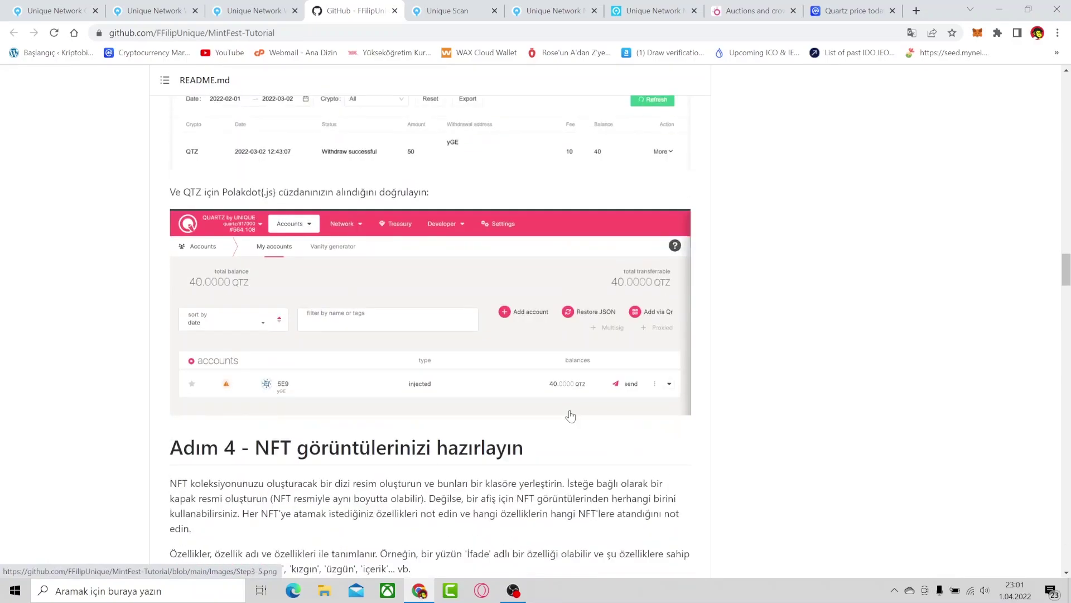